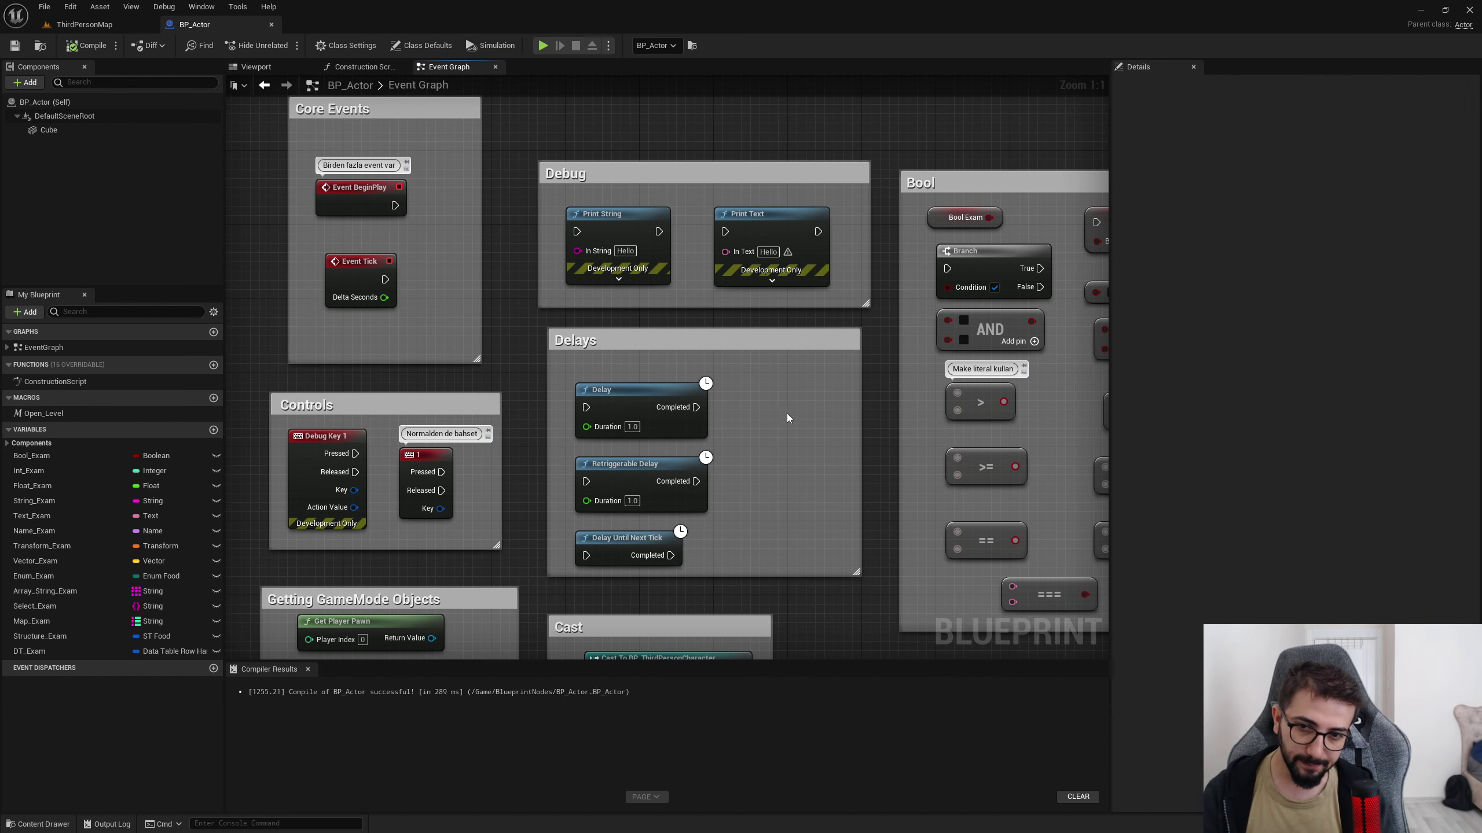
- Pull the Delay node out of the Delays group and place it beside Event BeginPlay
{"action": "left_click_drag", "start_coordinate": [662, 501], "coordinate": [651, 549]}
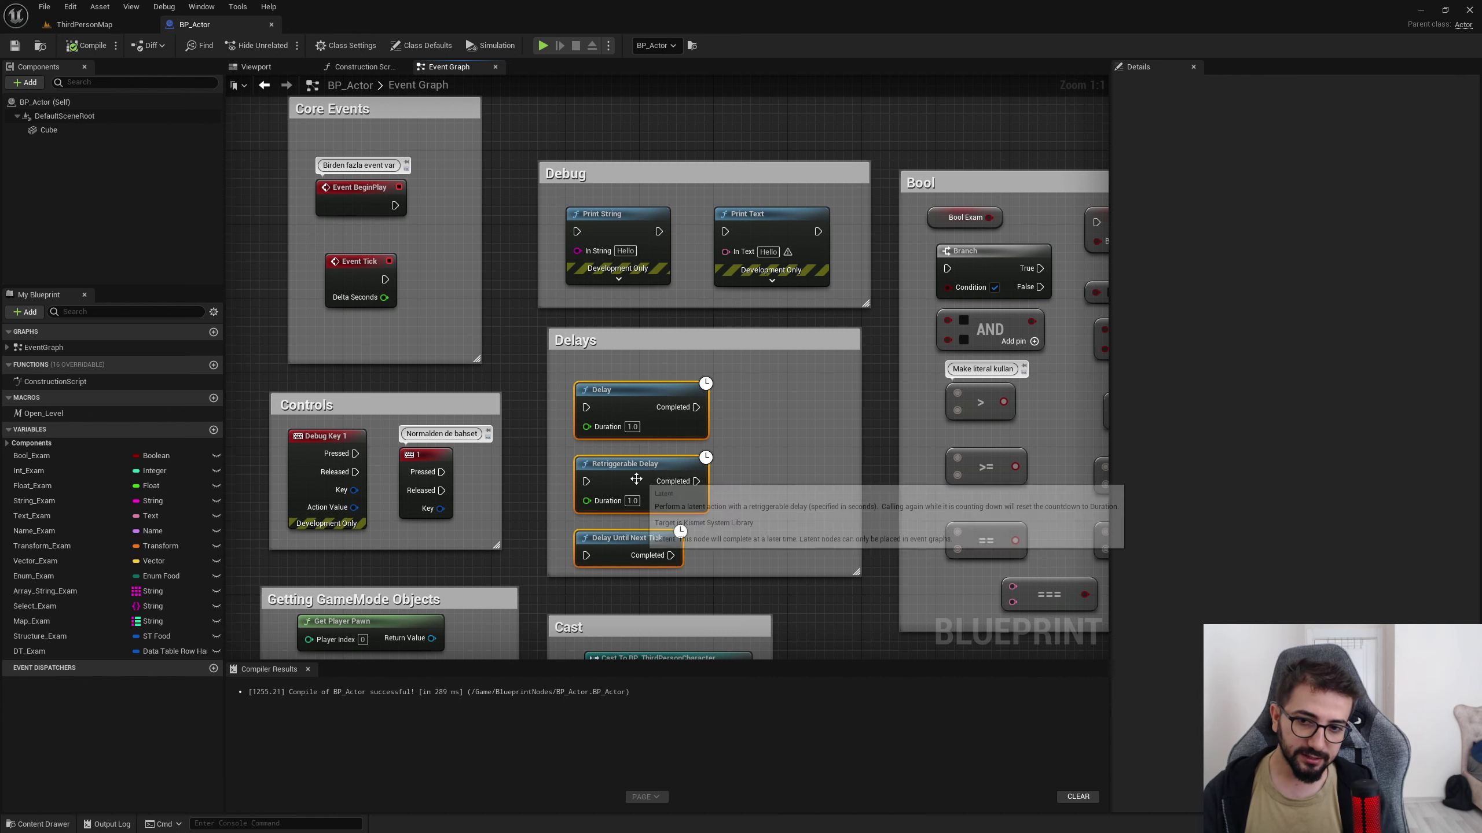
{"action": "left_click", "coordinate": [620, 546]}
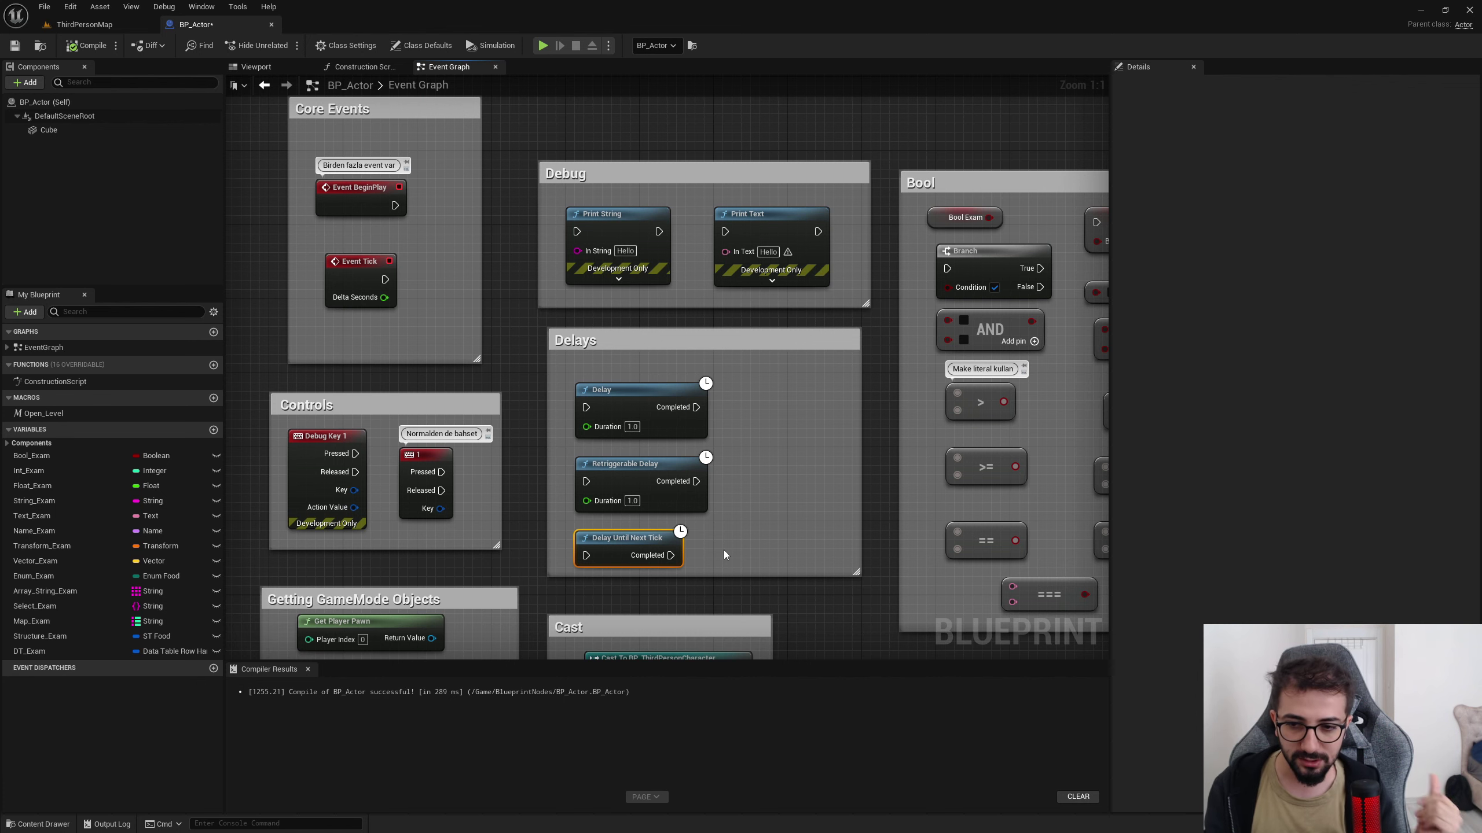
{"action": "left_click", "coordinate": [634, 406]}
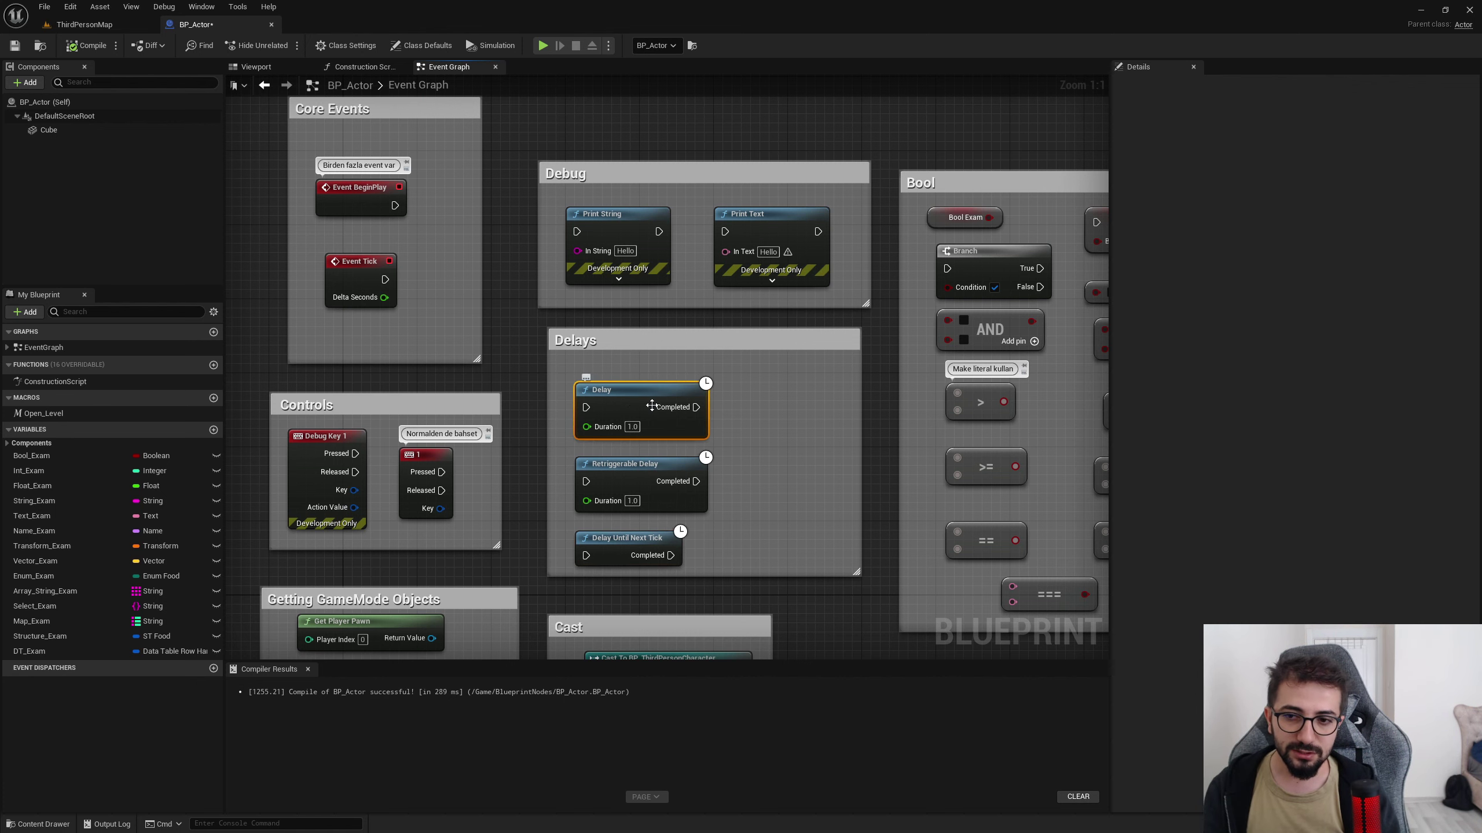
{"action": "left_click_drag", "start_coordinate": [635, 407], "coordinate": [682, 101]}
{"action": "right_click_drag", "start_coordinate": [681, 101], "coordinate": [663, 345]}
{"action": "left_click_drag", "start_coordinate": [340, 429], "coordinate": [450, 179]}
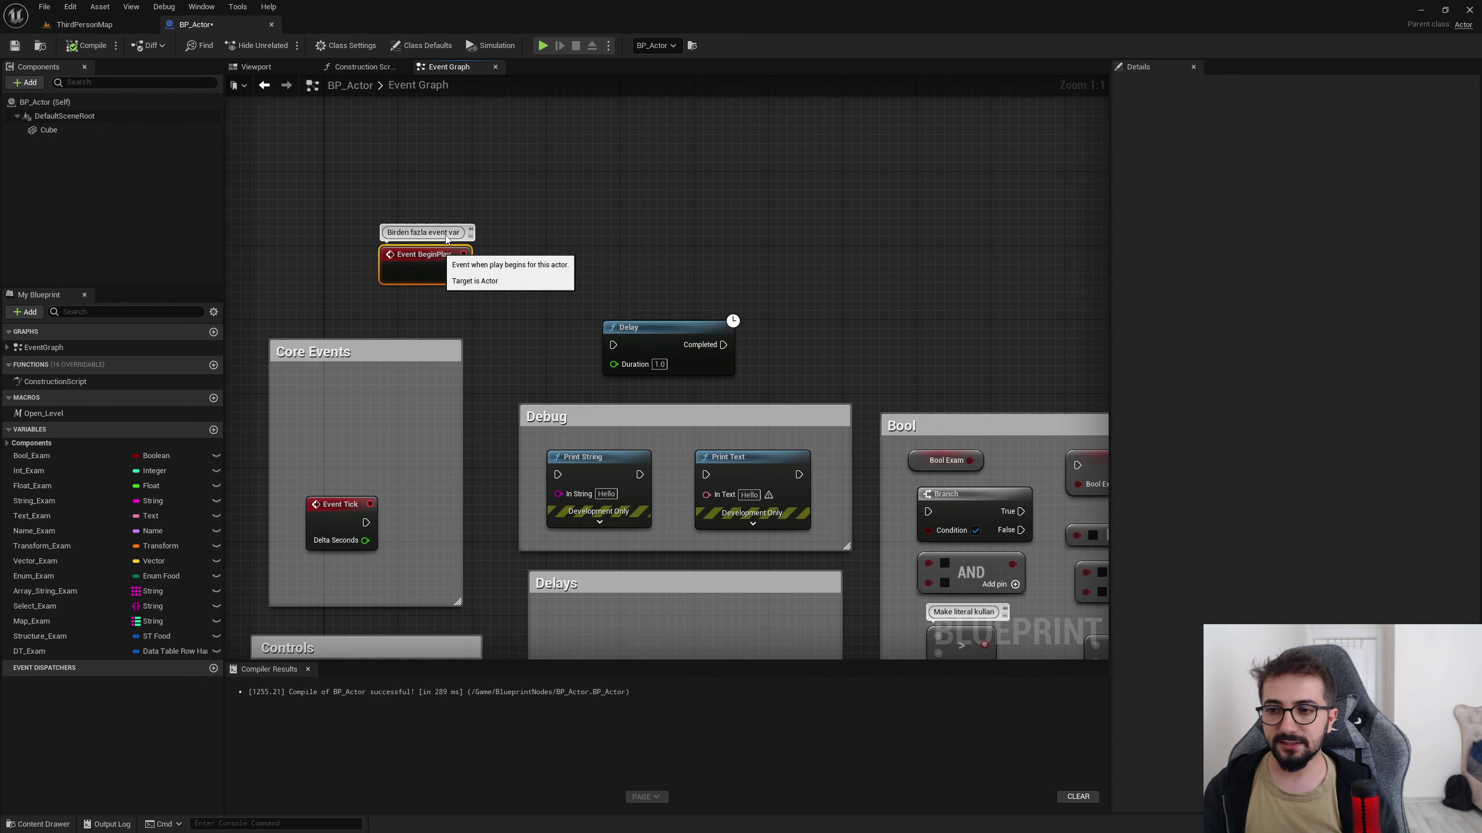
{"action": "mouse_move", "coordinate": [651, 335]}
{"action": "left_mouse_down"}
{"action": "mouse_move", "coordinate": [585, 196]}
{"action": "mouse_move", "coordinate": [600, 193]}
{"action": "left_mouse_up"}
{"action": "left_click", "coordinate": [563, 247]}
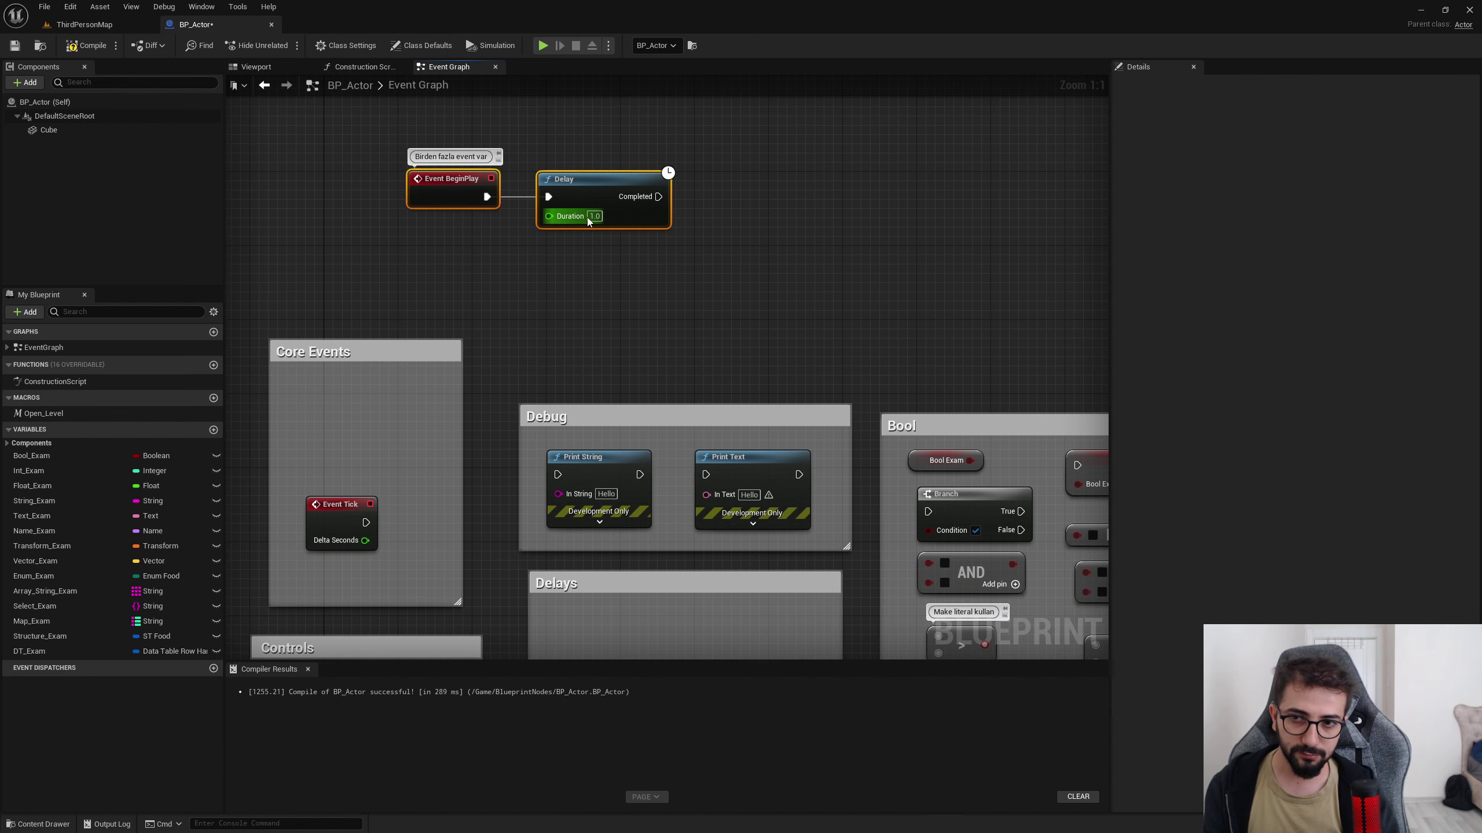
{"action": "type", "text": "3"}
- Place Print String beside the Delay, wire Delay's Completed into it, and start the play preview
{"action": "mouse_move", "coordinate": [635, 477]}
{"action": "left_mouse_down"}
{"action": "mouse_move", "coordinate": [812, 209]}
{"action": "mouse_move", "coordinate": [733, 206]}
{"action": "left_mouse_up"}
{"action": "left_click_drag", "start_coordinate": [789, 235], "coordinate": [780, 225]}
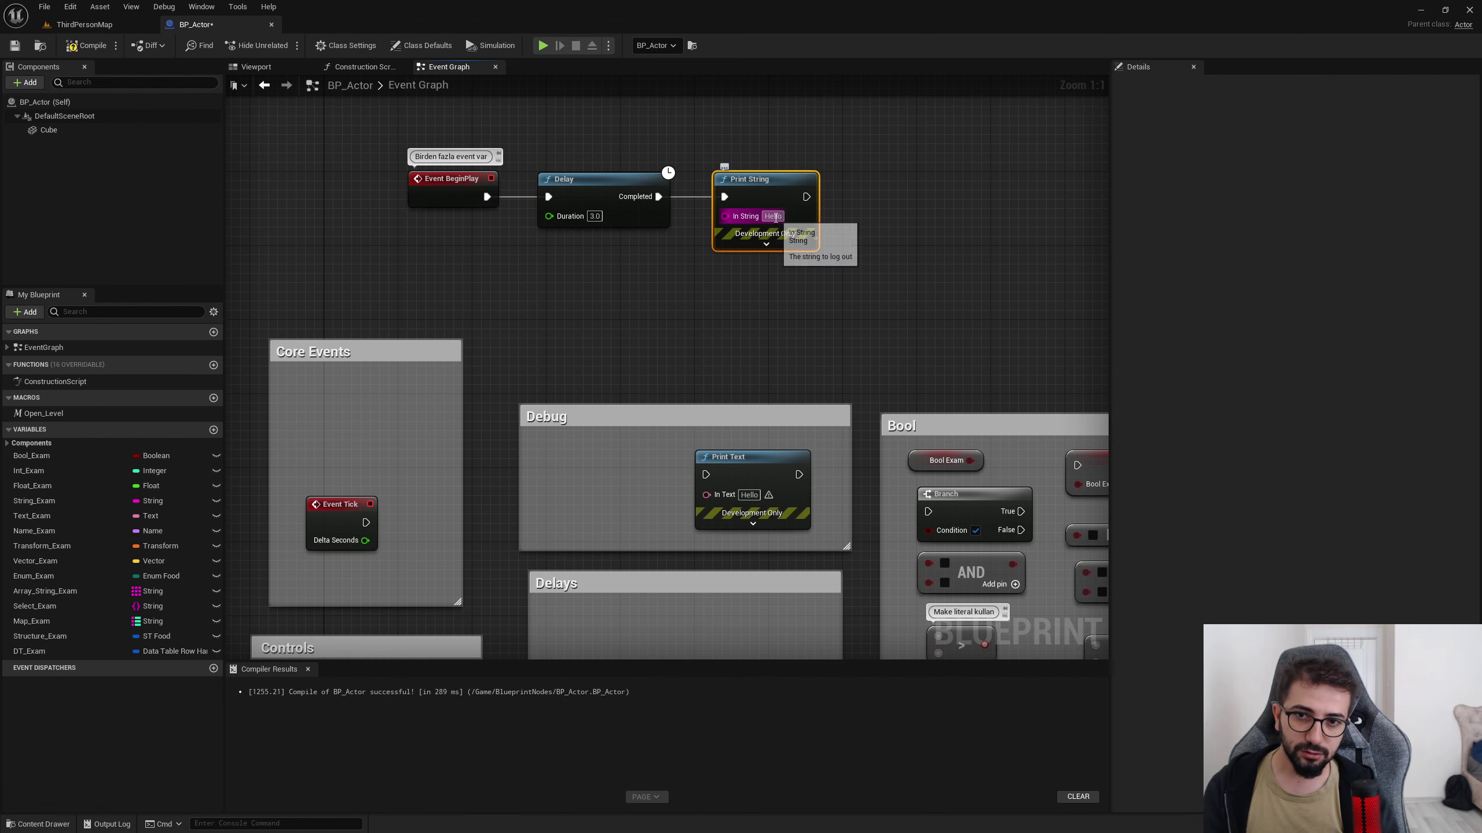
{"action": "left_click", "coordinate": [766, 244]}
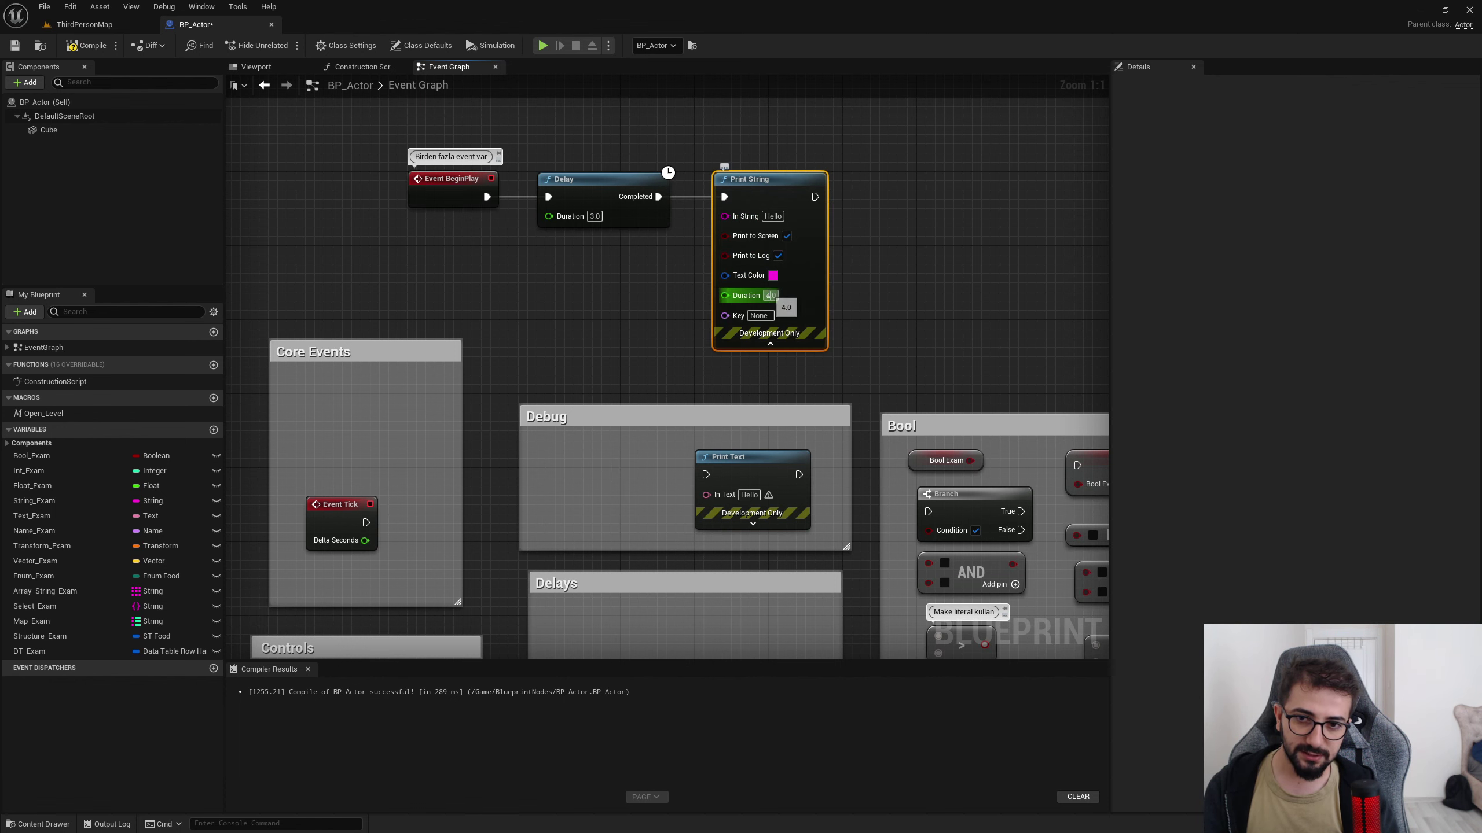
{"action": "left_click", "coordinate": [776, 345]}
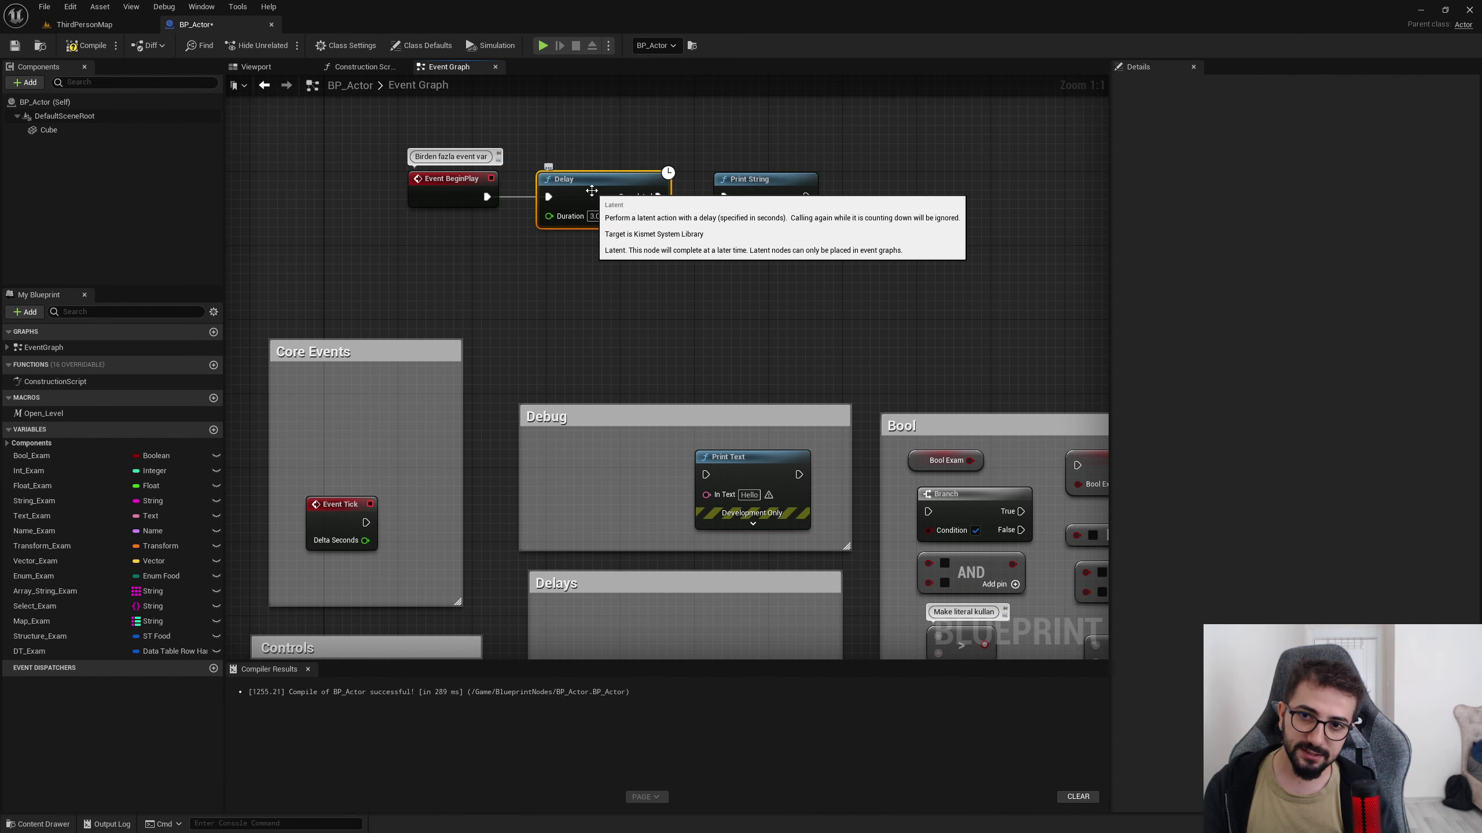
{"action": "left_click", "coordinate": [637, 208]}
{"action": "left_click", "coordinate": [546, 49]}
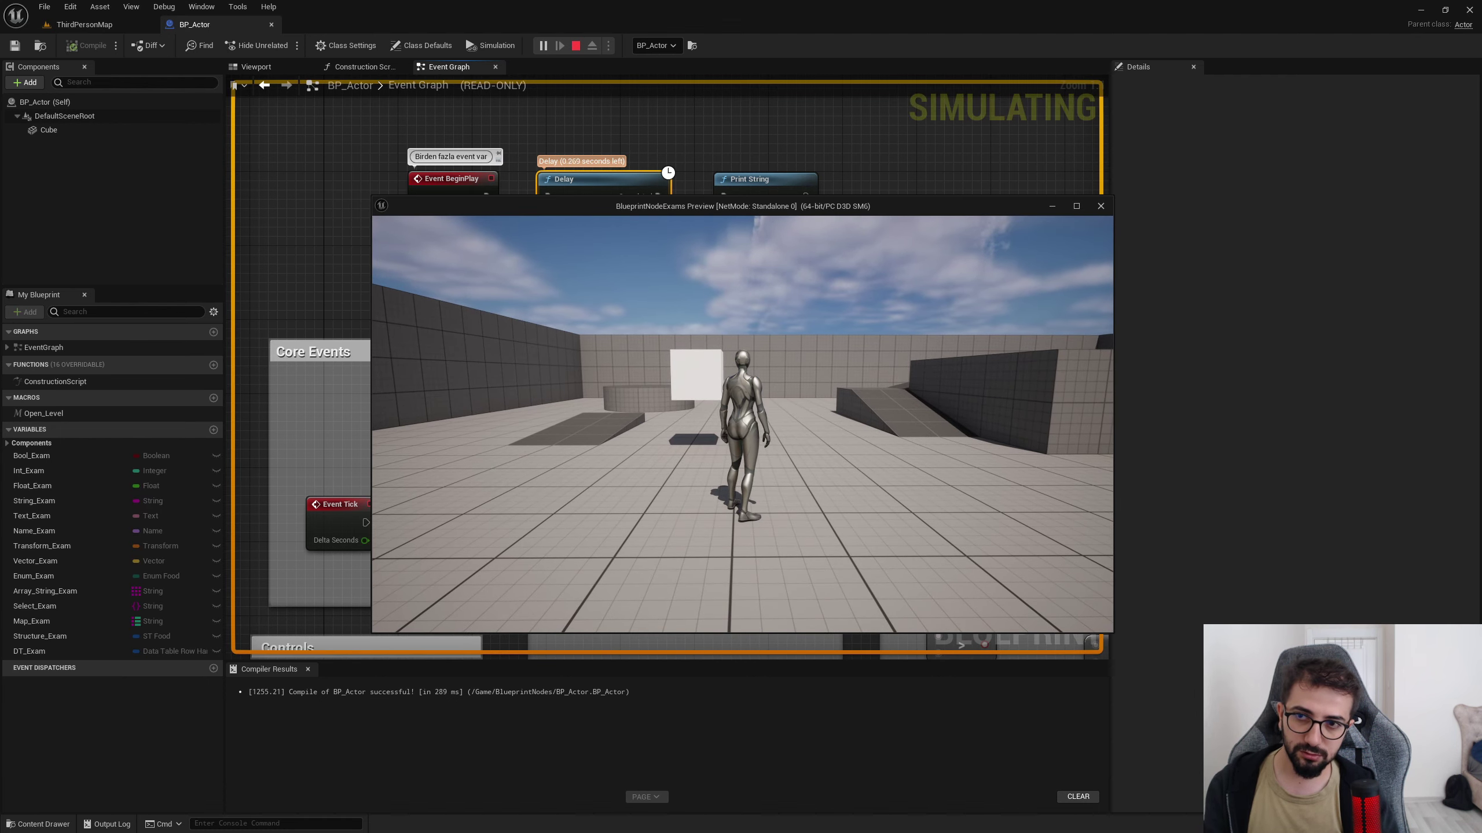
- Rerun the preview with its window shifted aside, watch 'Hello' print after the delay, then stop it
{"action": "key", "text": "Escape"}
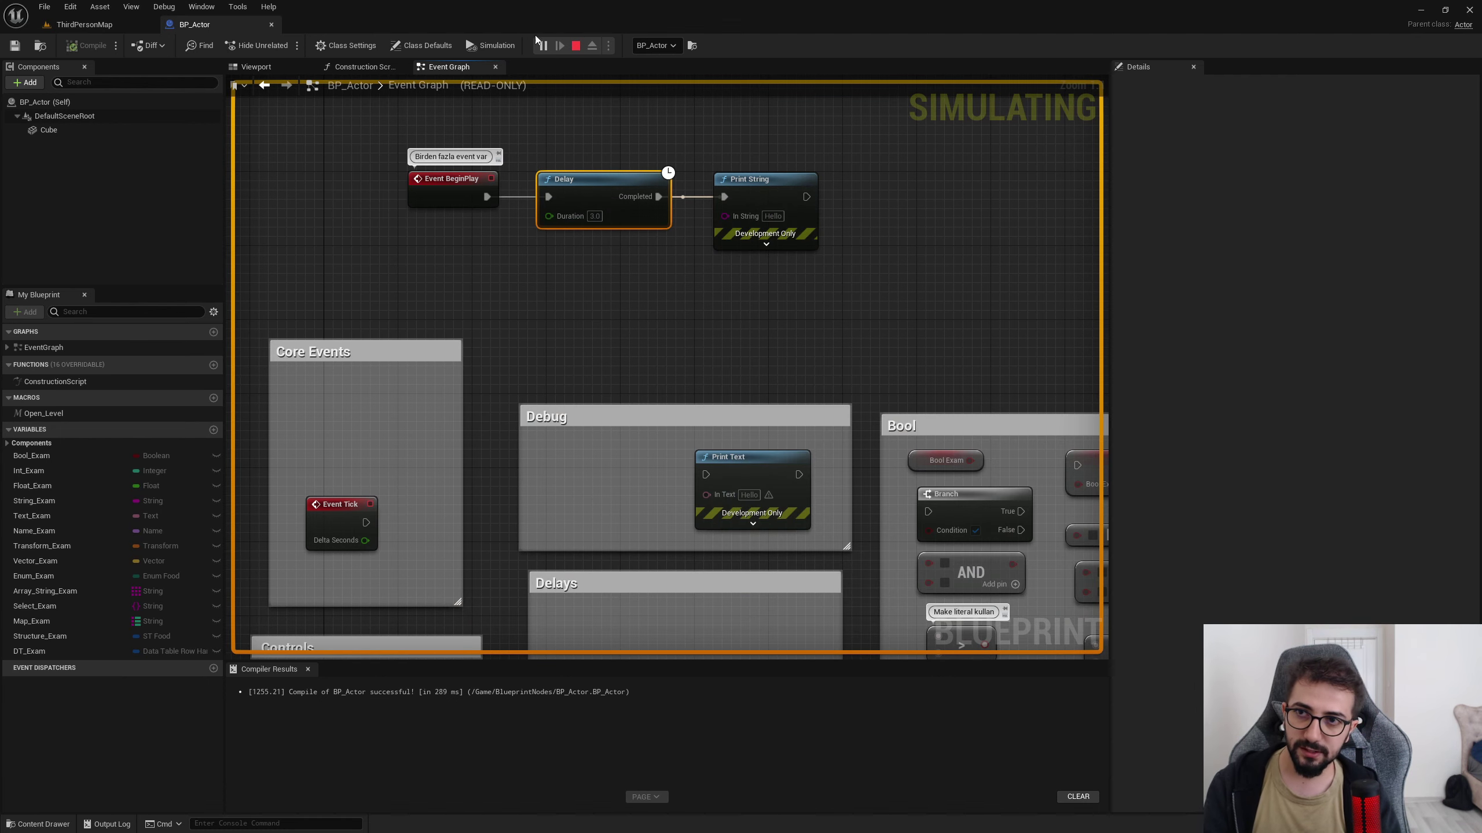
{"action": "left_click", "coordinate": [545, 47]}
{"action": "left_click_drag", "start_coordinate": [679, 241], "coordinate": [691, 253]}
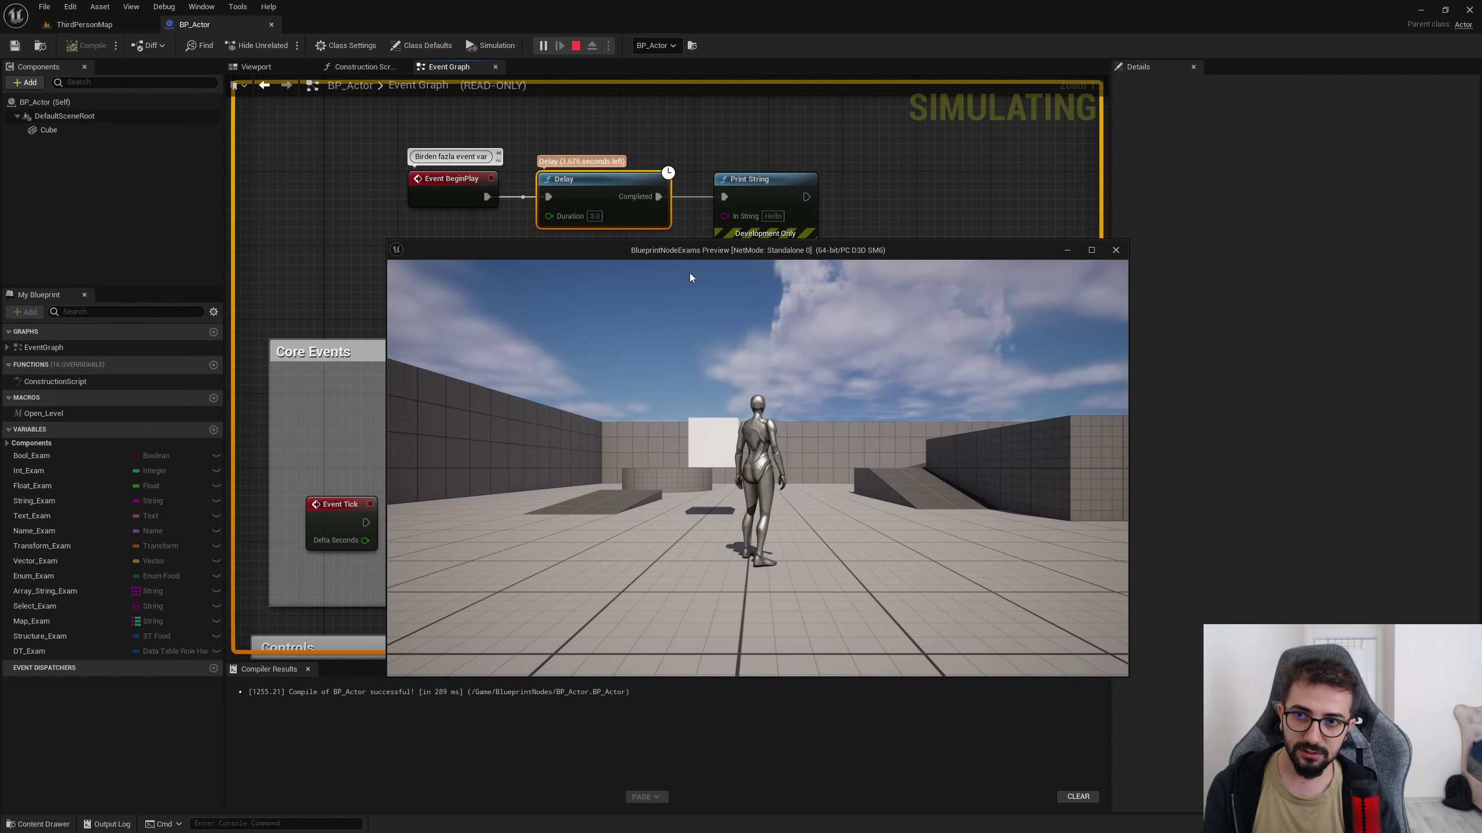
{"action": "mouse_move", "coordinate": [757, 467]}
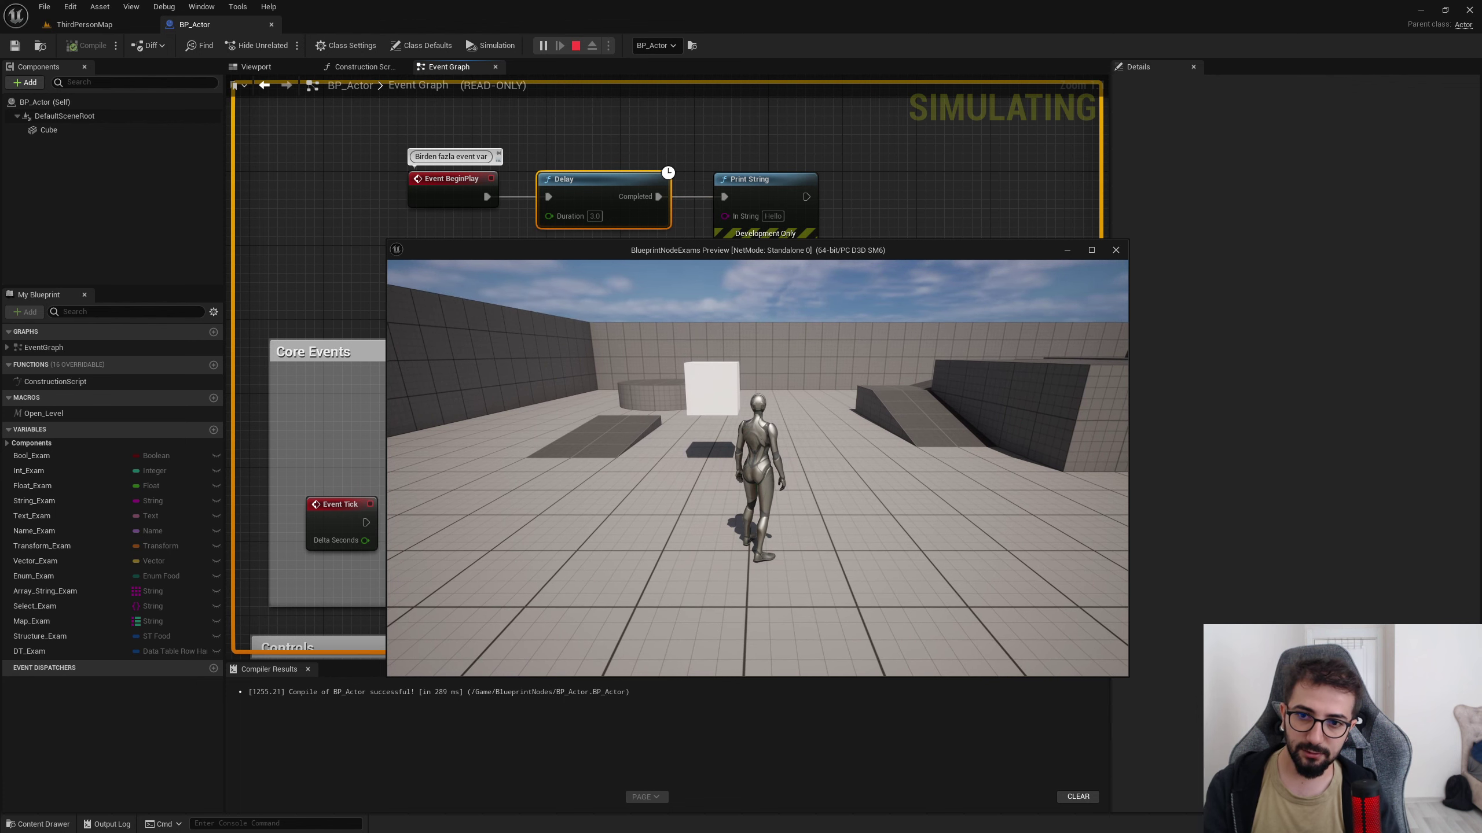
{"action": "key", "text": "Escape"}
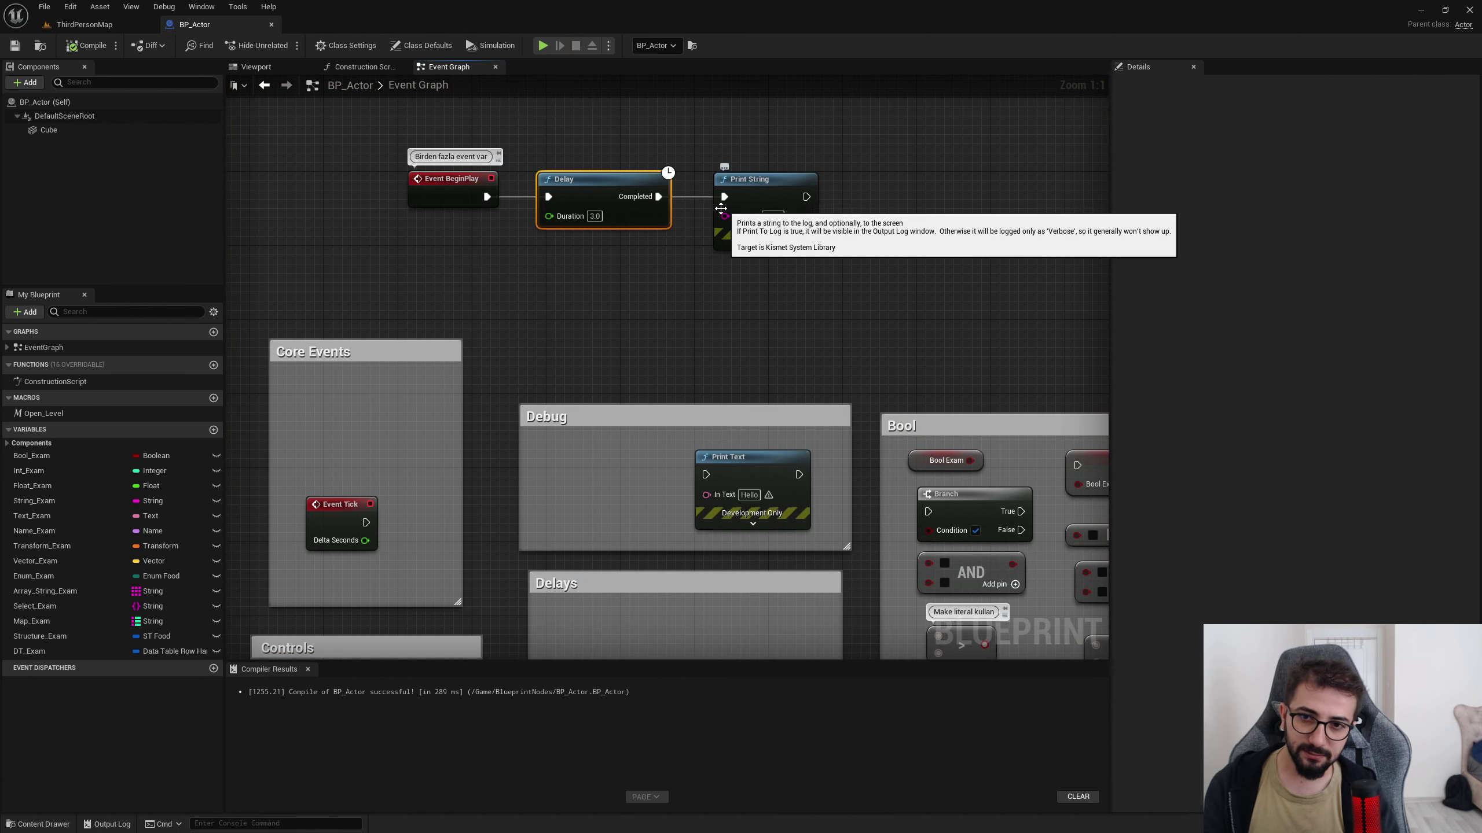
- Return the Delay node to the Debug group and place Retriggerable Delay beside Event BeginPlay
{"action": "left_click", "coordinate": [695, 197], "text": "alt"}
{"action": "left_click_drag", "start_coordinate": [742, 199], "coordinate": [732, 227]}
{"action": "key", "text": "ctrl+z"}
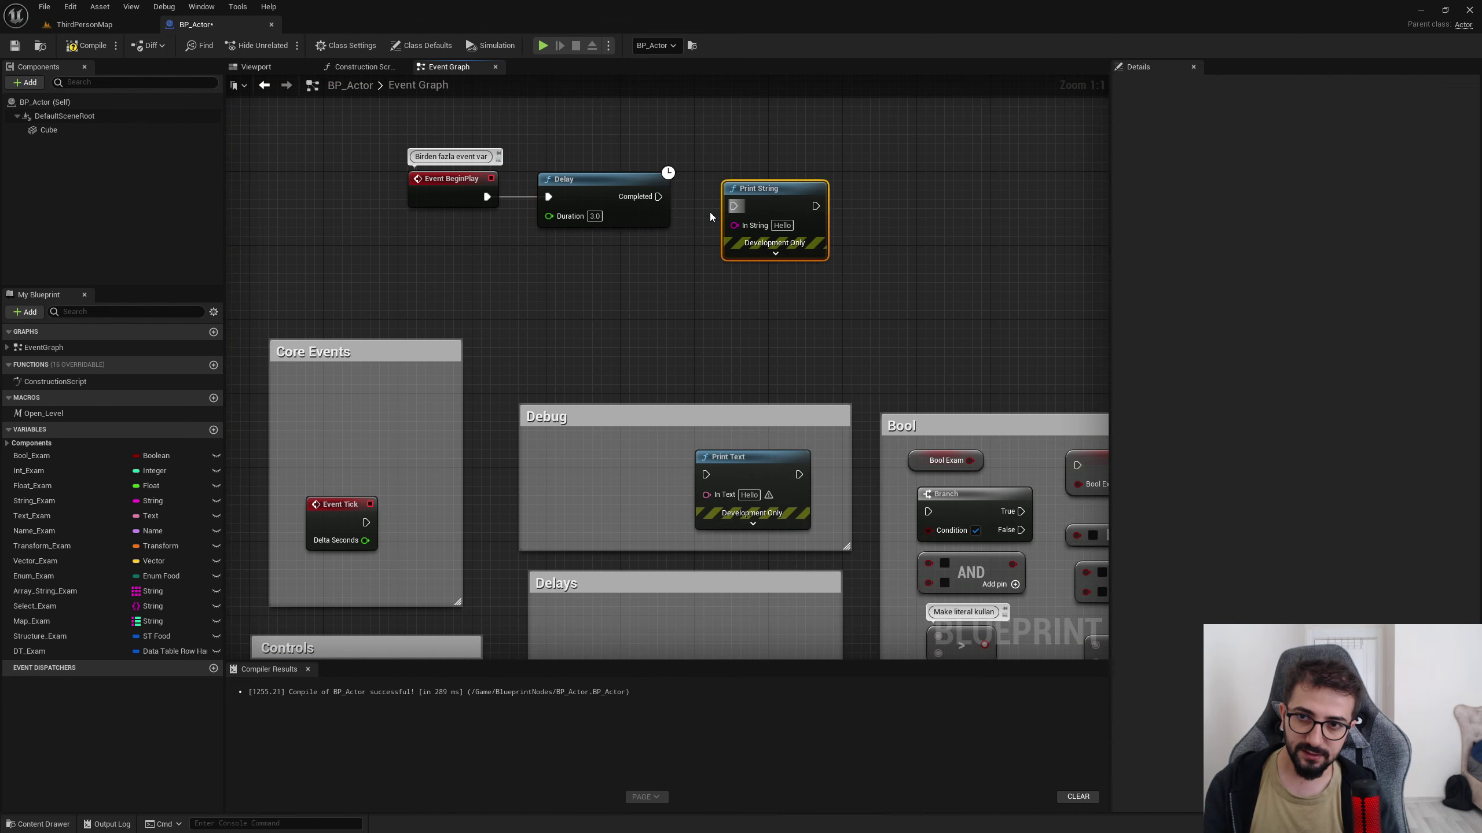
{"action": "mouse_move", "coordinate": [606, 199]}
{"action": "left_mouse_down"}
{"action": "mouse_move", "coordinate": [625, 360]}
{"action": "mouse_move", "coordinate": [616, 485]}
{"action": "left_mouse_up"}
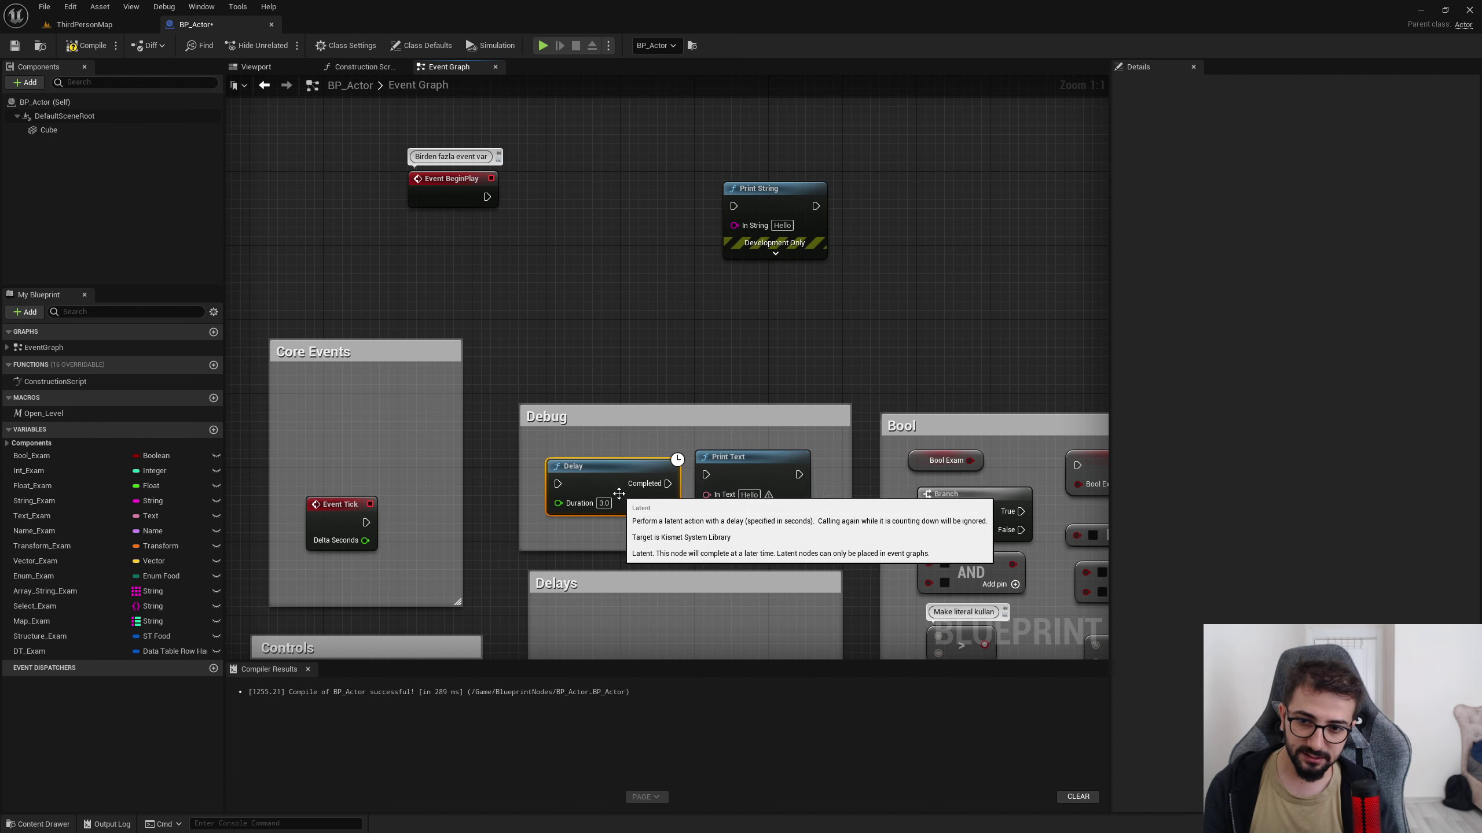
{"action": "right_click_drag", "start_coordinate": [625, 656], "coordinate": [652, 439]}
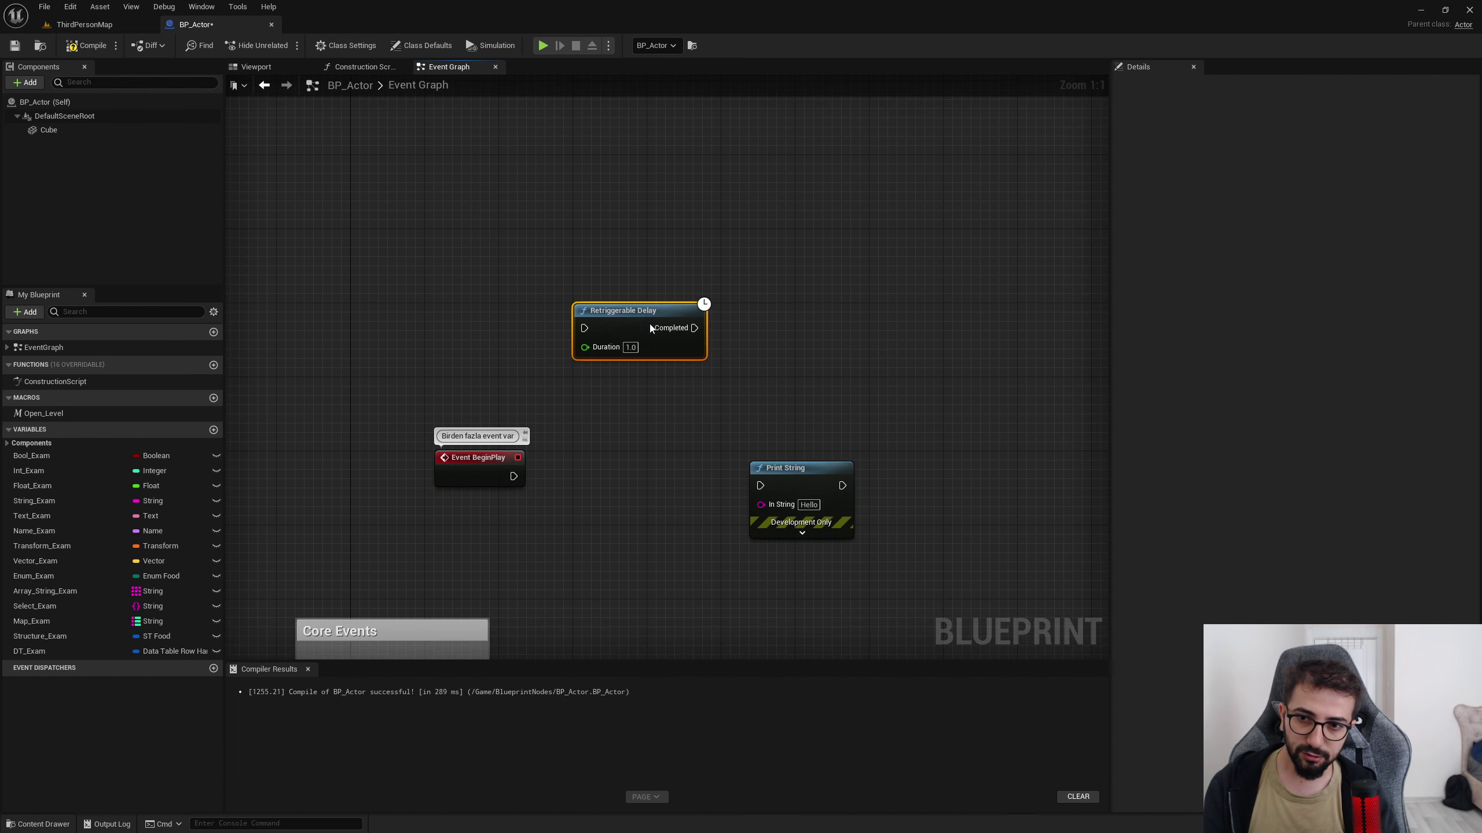
{"action": "left_click_drag", "start_coordinate": [650, 325], "coordinate": [641, 471]}
- Move Event BeginPlay back into the Core Events group
{"action": "right_click", "coordinate": [588, 481]}
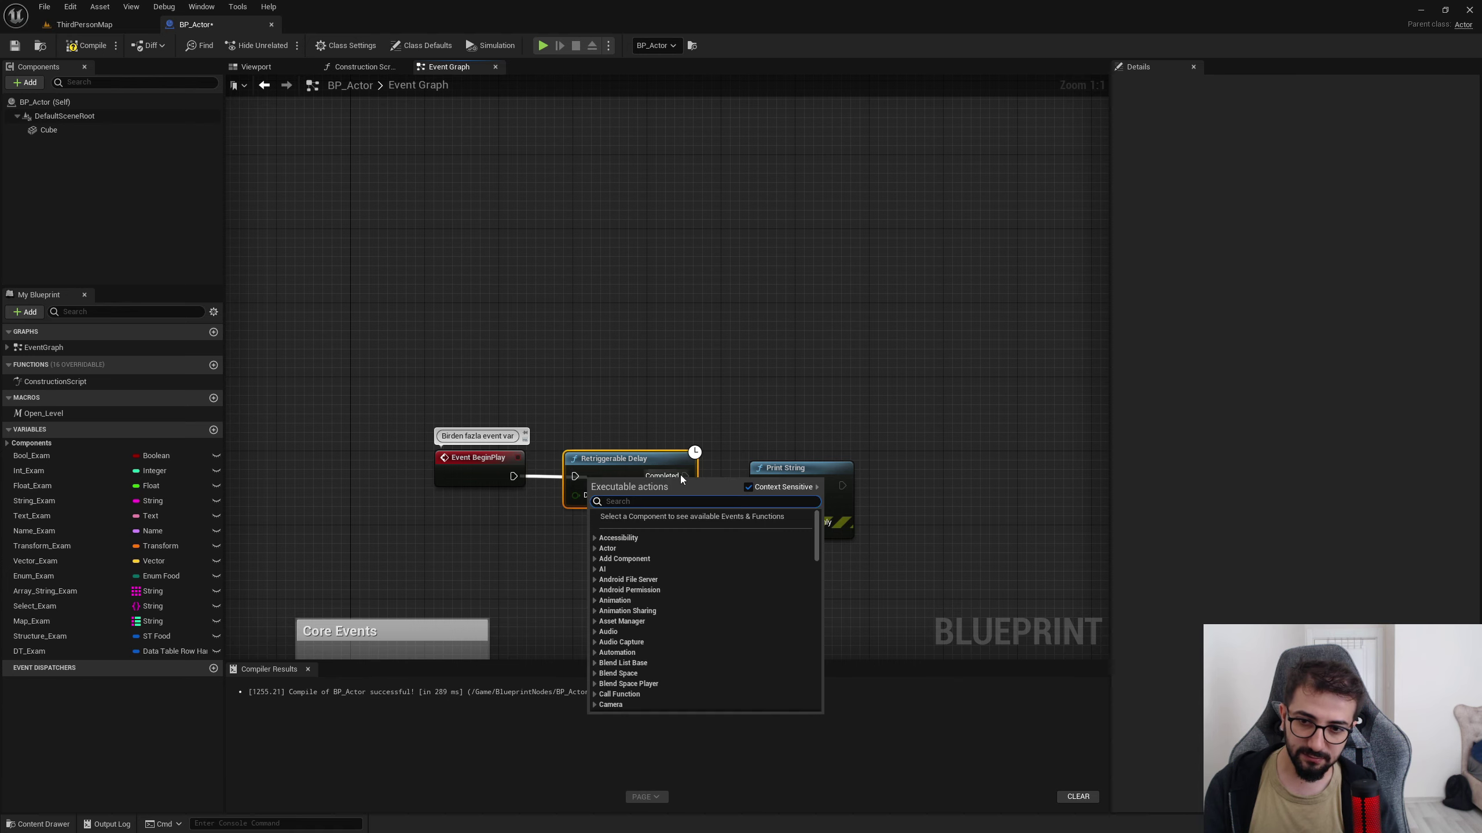
{"action": "key", "text": "Escape"}
{"action": "right_click_drag", "start_coordinate": [628, 516], "coordinate": [611, 398]}
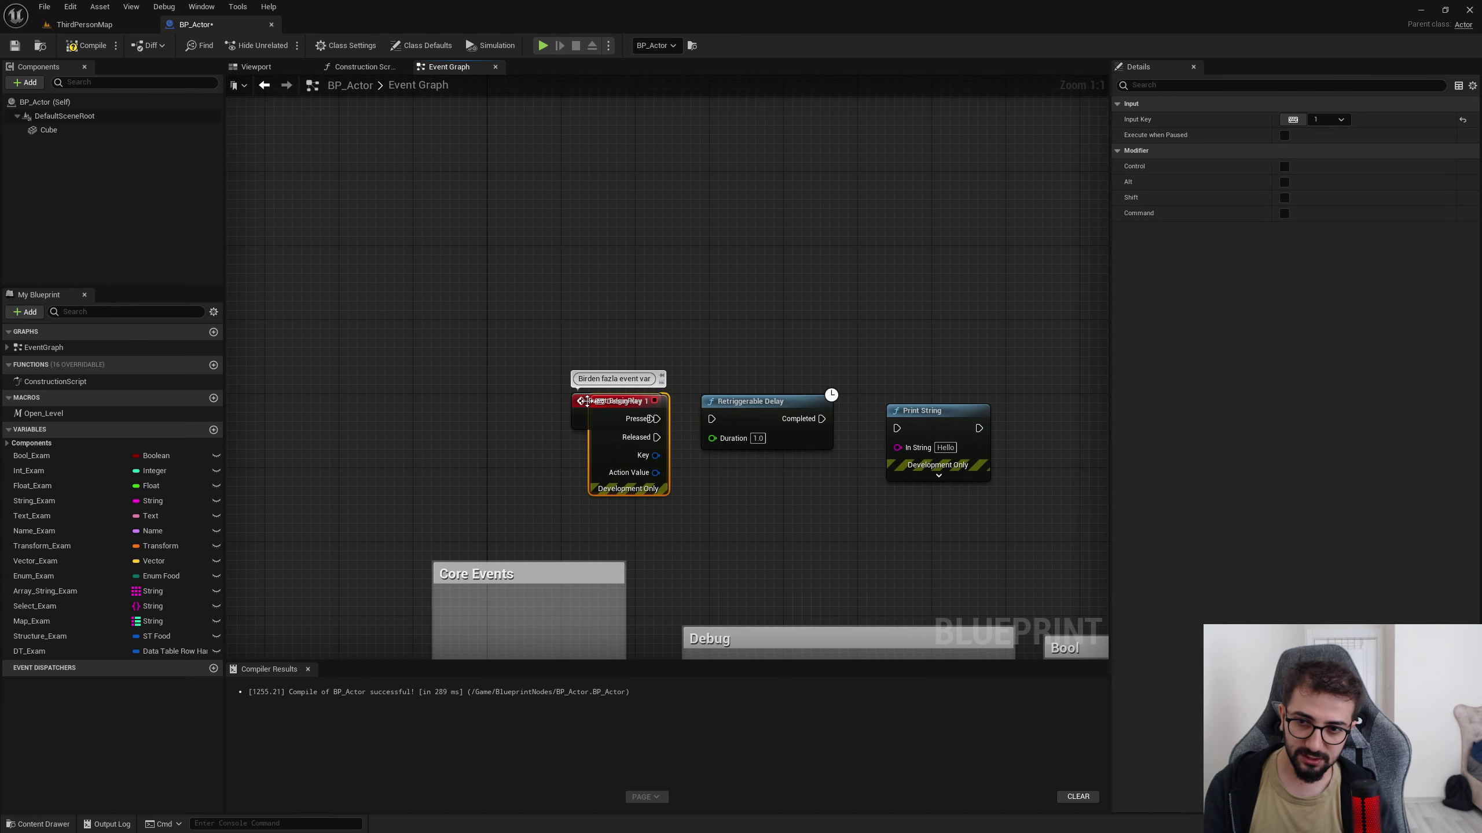
{"action": "left_click_drag", "start_coordinate": [577, 417], "coordinate": [508, 586]}
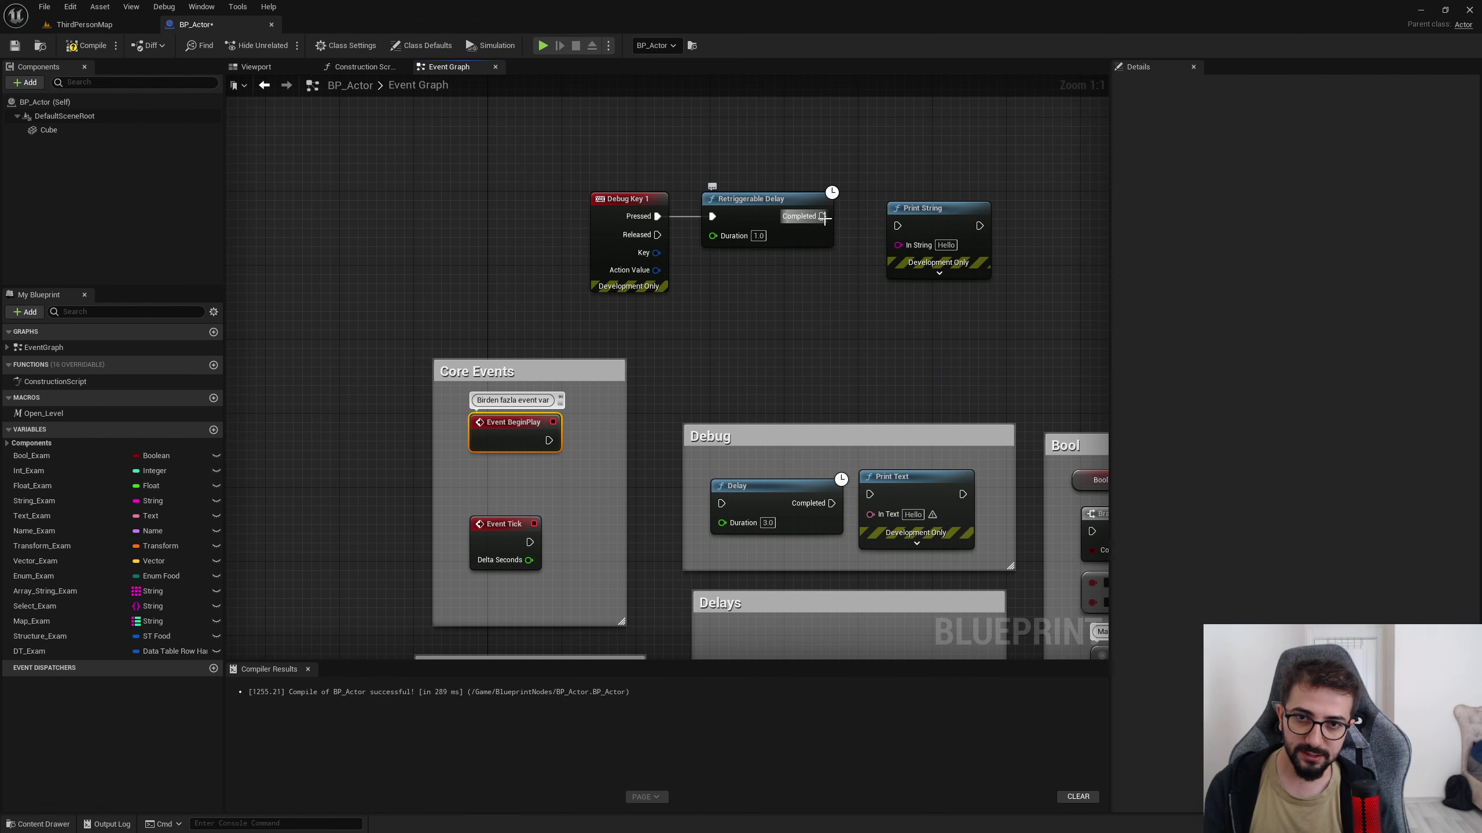
- Wire Retriggerable Delay's Completed into Print String and test it in a play preview
{"action": "left_click_drag", "start_coordinate": [905, 226], "coordinate": [898, 226]}
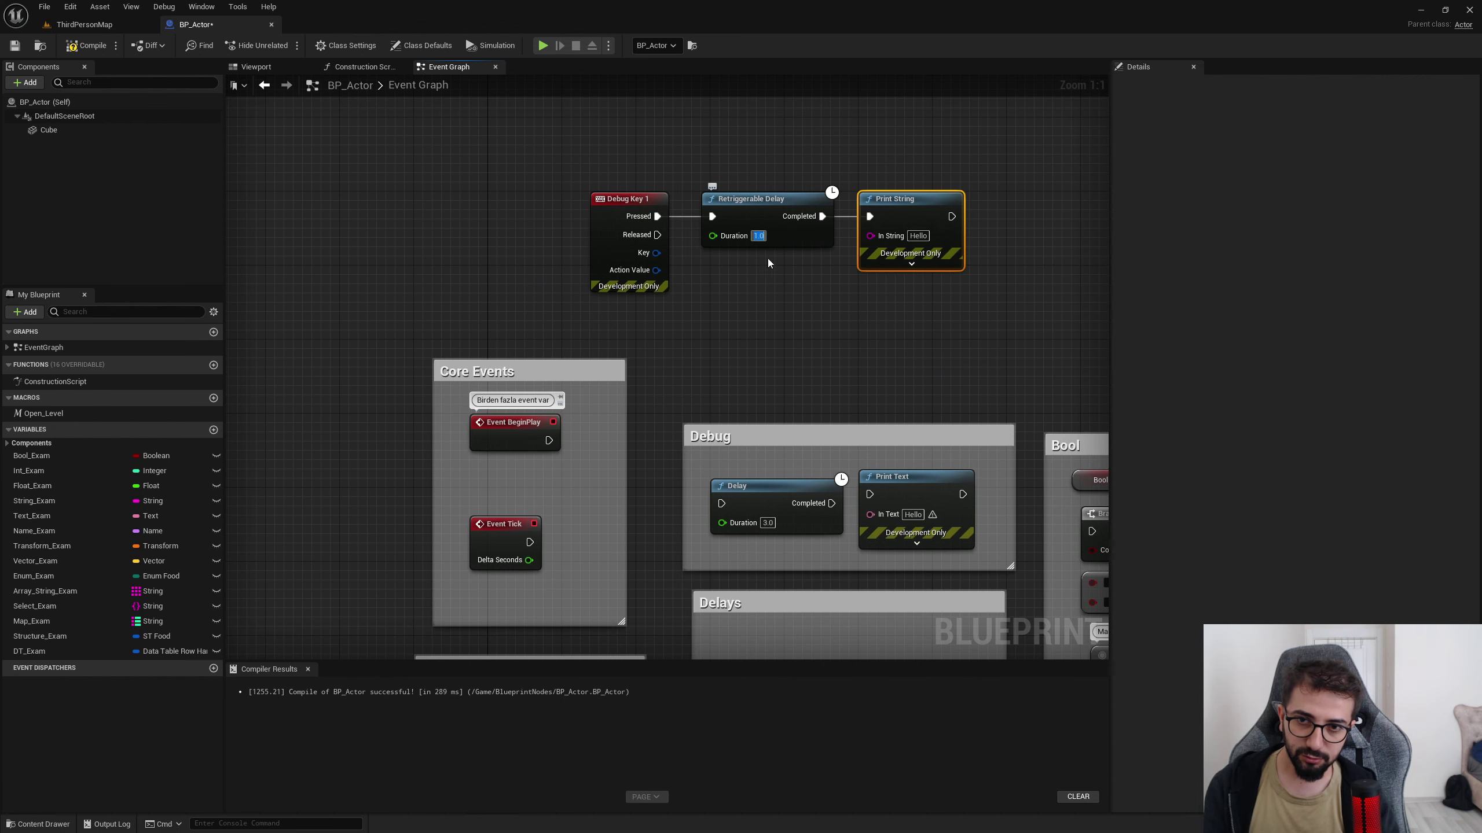
{"action": "left_click", "coordinate": [541, 47]}
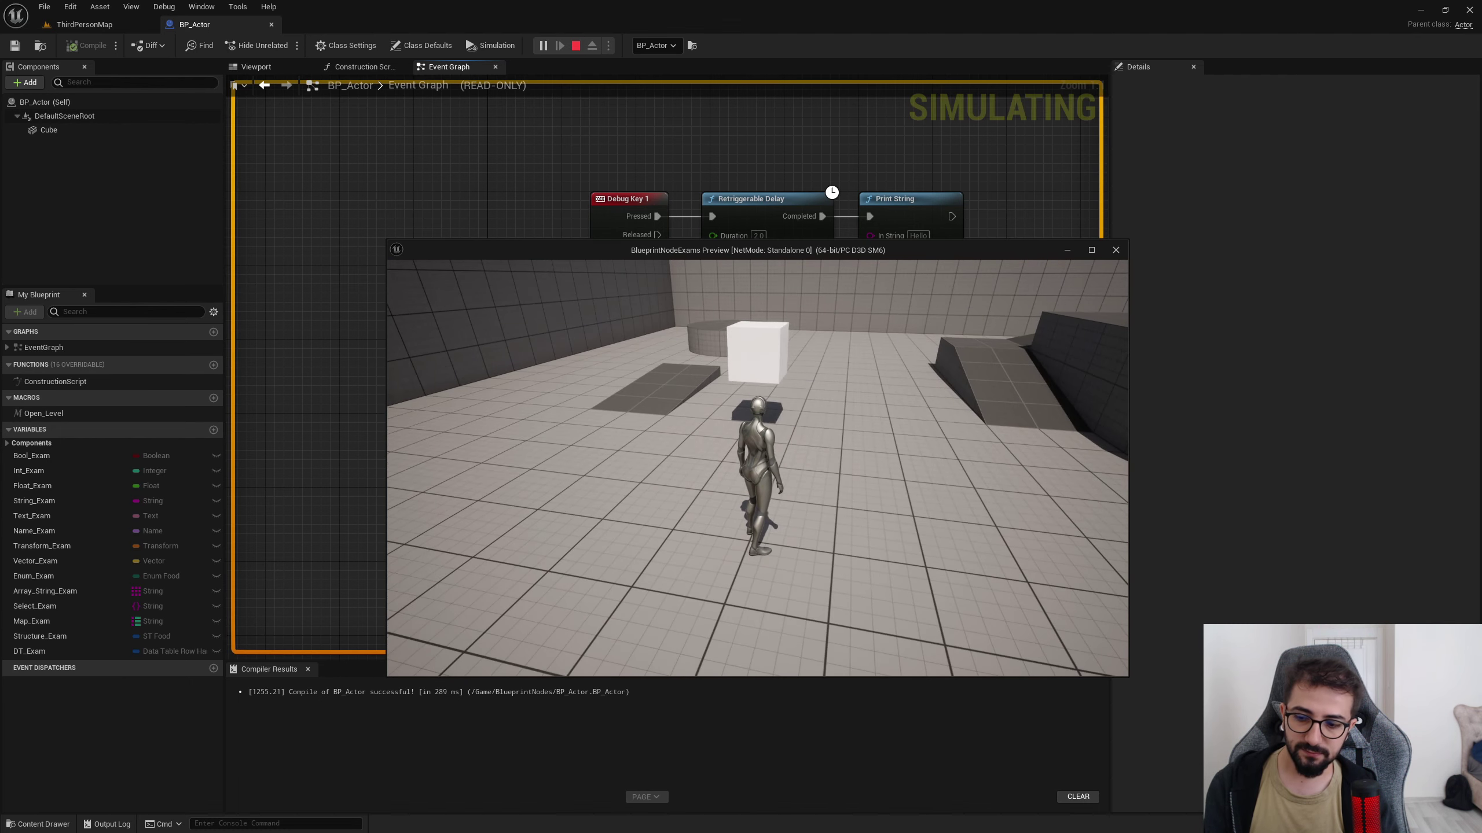
{"action": "key", "text": "Escape"}
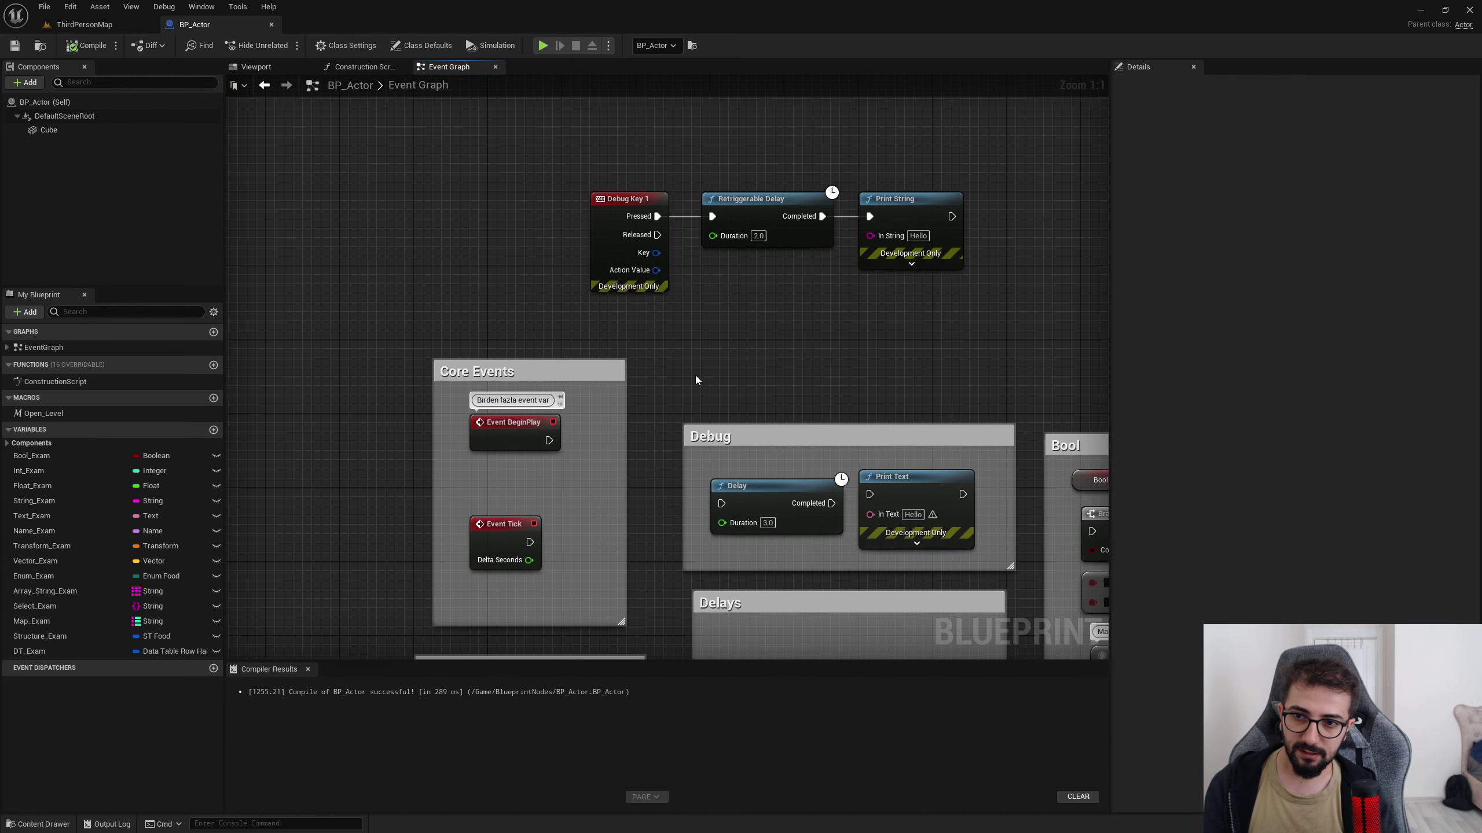
{"action": "mouse_move", "coordinate": [695, 375]}
{"action": "right_mouse_down"}
{"action": "mouse_move", "coordinate": [609, 160]}
{"action": "mouse_move", "coordinate": [642, 138]}
{"action": "right_mouse_up"}
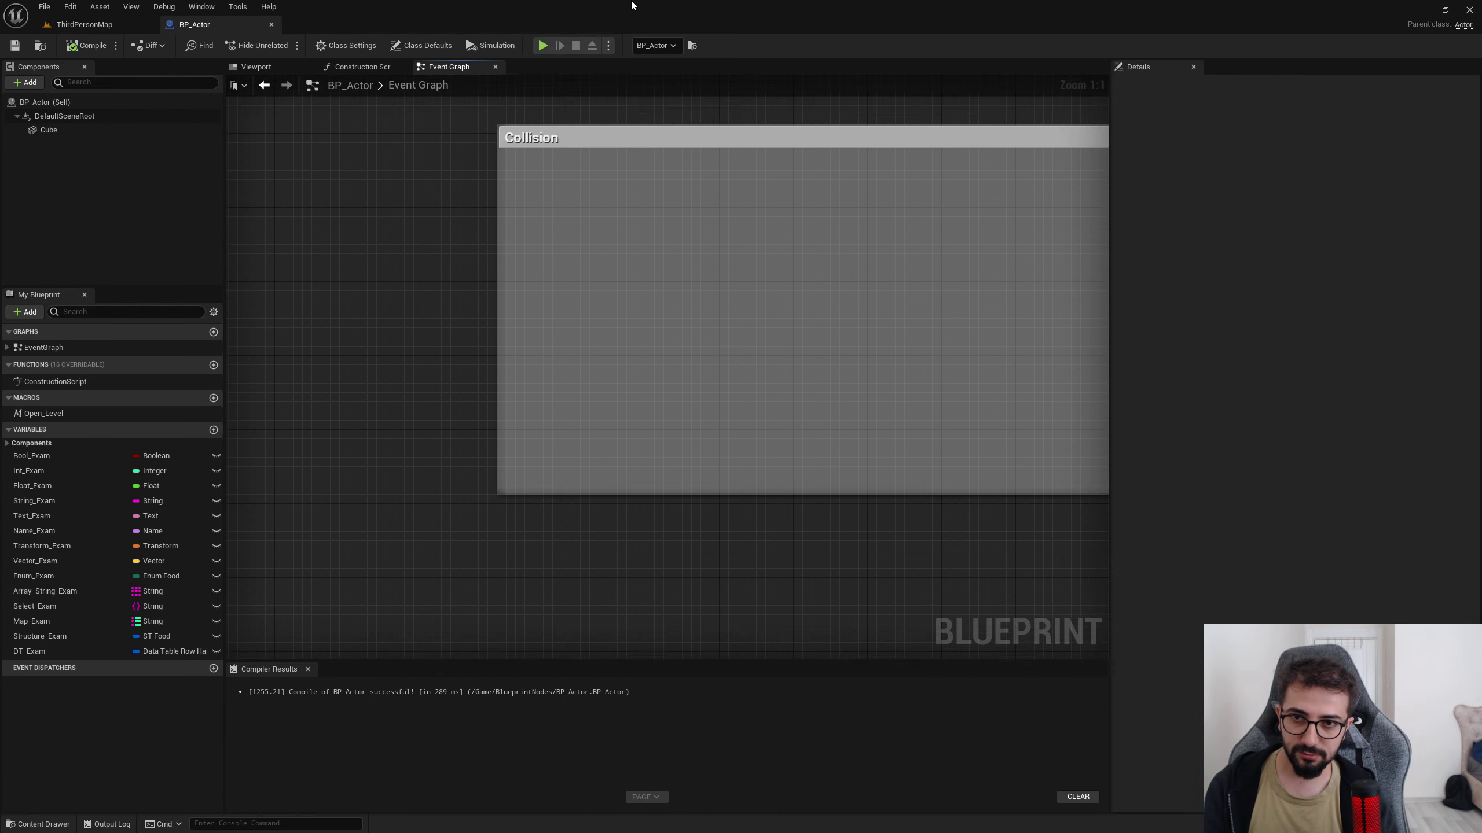
- Pan and zoom across the Destories, Sound and Open Level comment groups
{"action": "mouse_move", "coordinate": [891, 441]}
{"action": "right_mouse_down"}
{"action": "mouse_move", "coordinate": [563, 430]}
{"action": "mouse_move", "coordinate": [269, 398]}
{"action": "mouse_move", "coordinate": [506, 304]}
{"action": "right_mouse_up"}
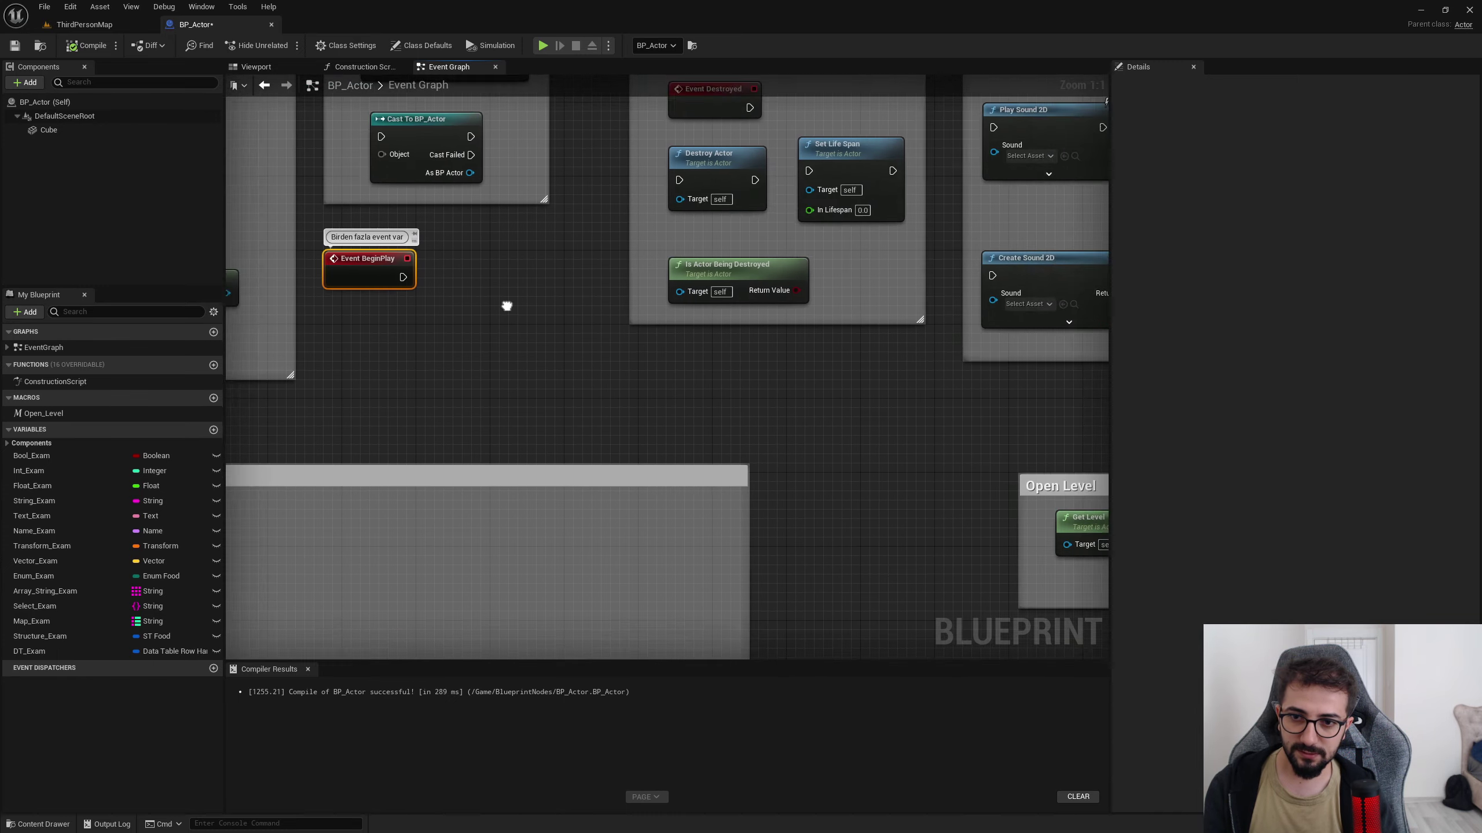
{"action": "scroll", "coordinate": [766, 405], "scroll_direction": "down", "scroll_amount": 5}
{"action": "scroll", "coordinate": [572, 410], "scroll_direction": "up", "scroll_amount": 5}
{"action": "scroll", "coordinate": [587, 401], "scroll_direction": "down", "scroll_amount": 5}
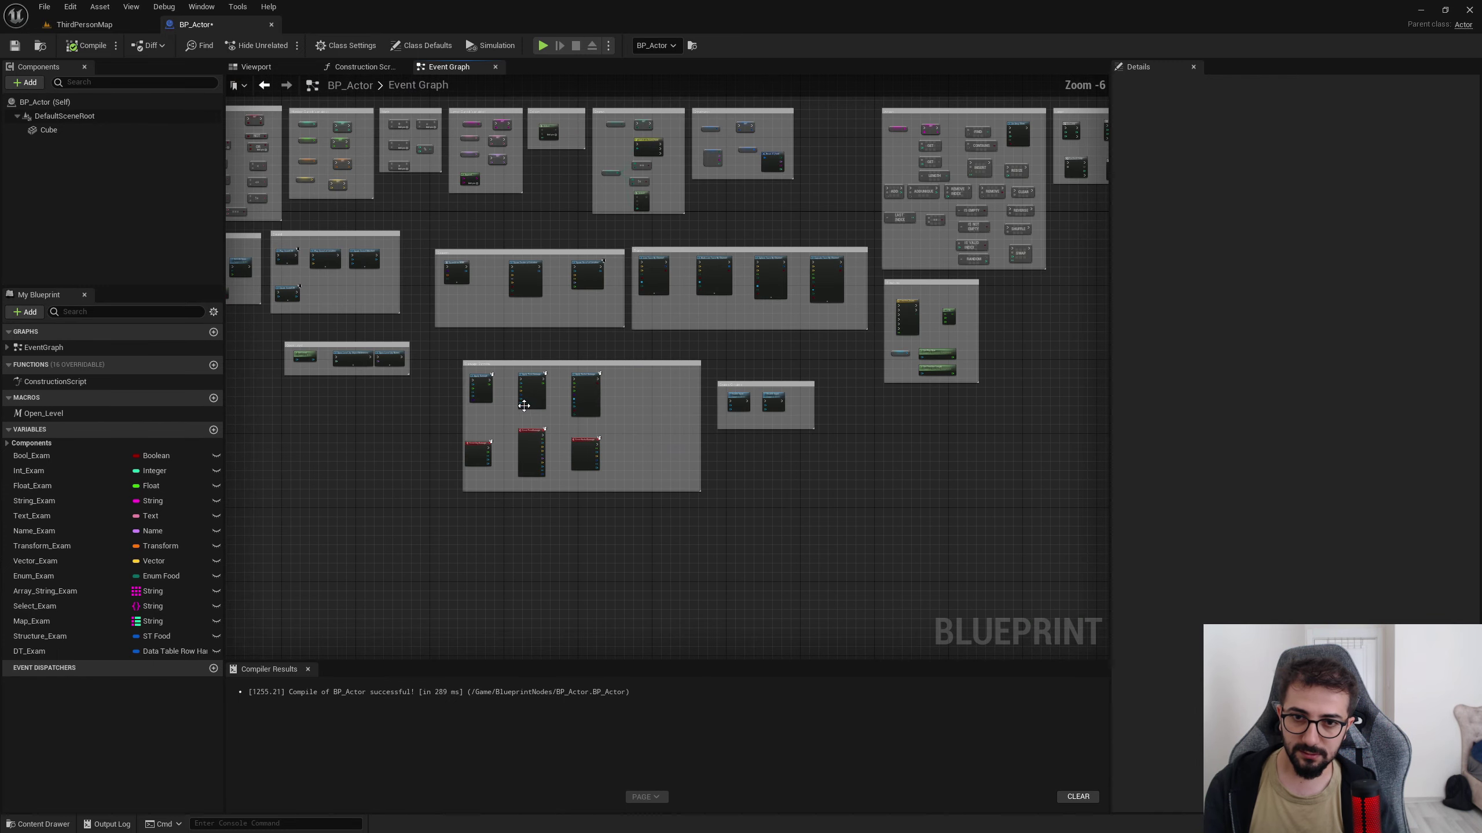
{"action": "right_click_drag", "start_coordinate": [587, 401], "coordinate": [796, 410]}
{"action": "scroll", "coordinate": [699, 411], "scroll_direction": "up", "scroll_amount": 4}
- Copy and paste an Enable Input node, placing it beside Event BeginPlay
{"action": "left_click", "coordinate": [607, 390]}
{"action": "key", "text": "ctrl+c"}
{"action": "right_click_drag", "start_coordinate": [607, 408], "coordinate": [826, 320]}
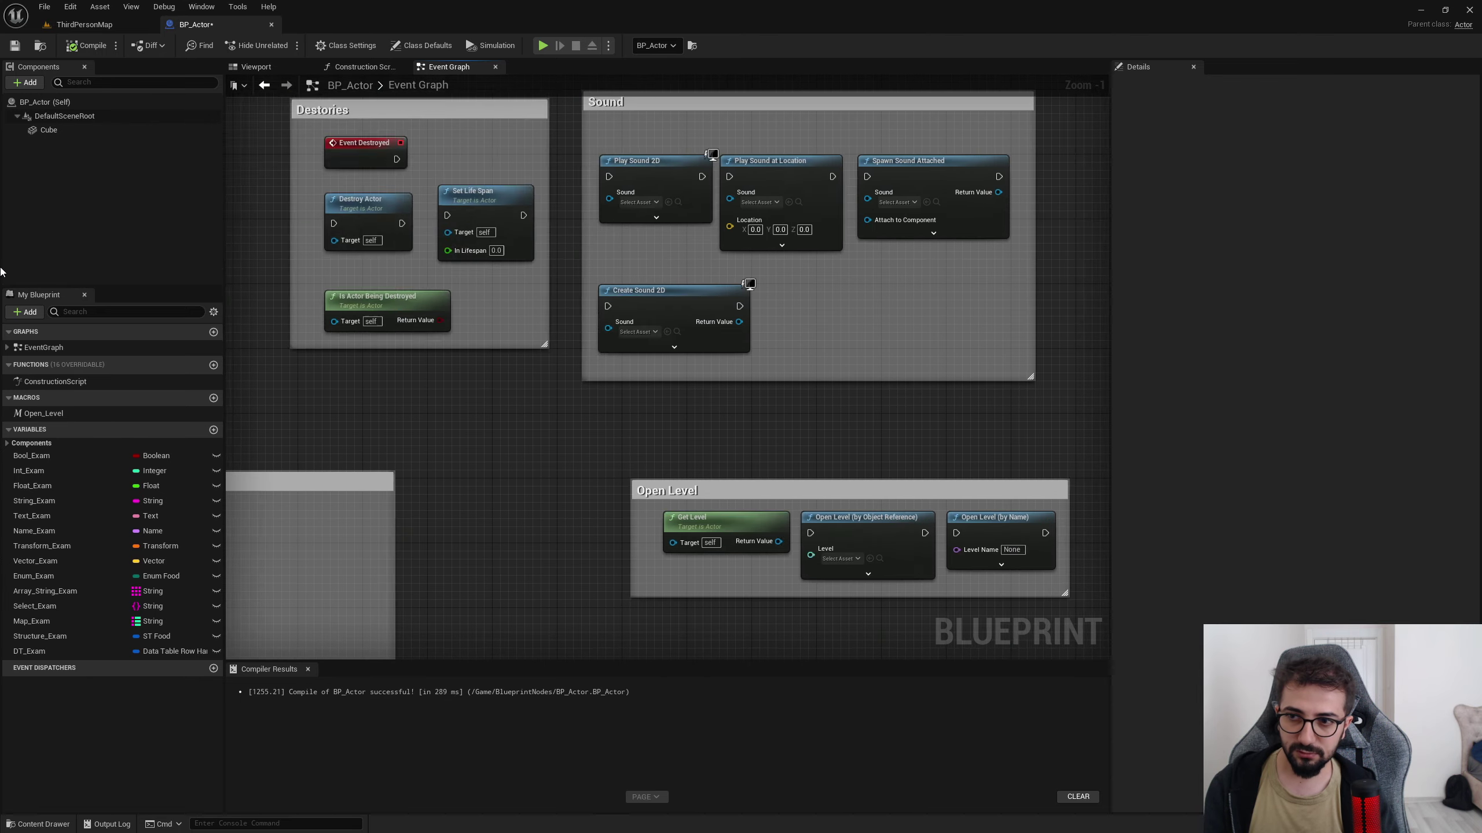
{"action": "key", "text": "ctrl+v"}
{"action": "left_click_drag", "start_coordinate": [754, 329], "coordinate": [921, 314]}
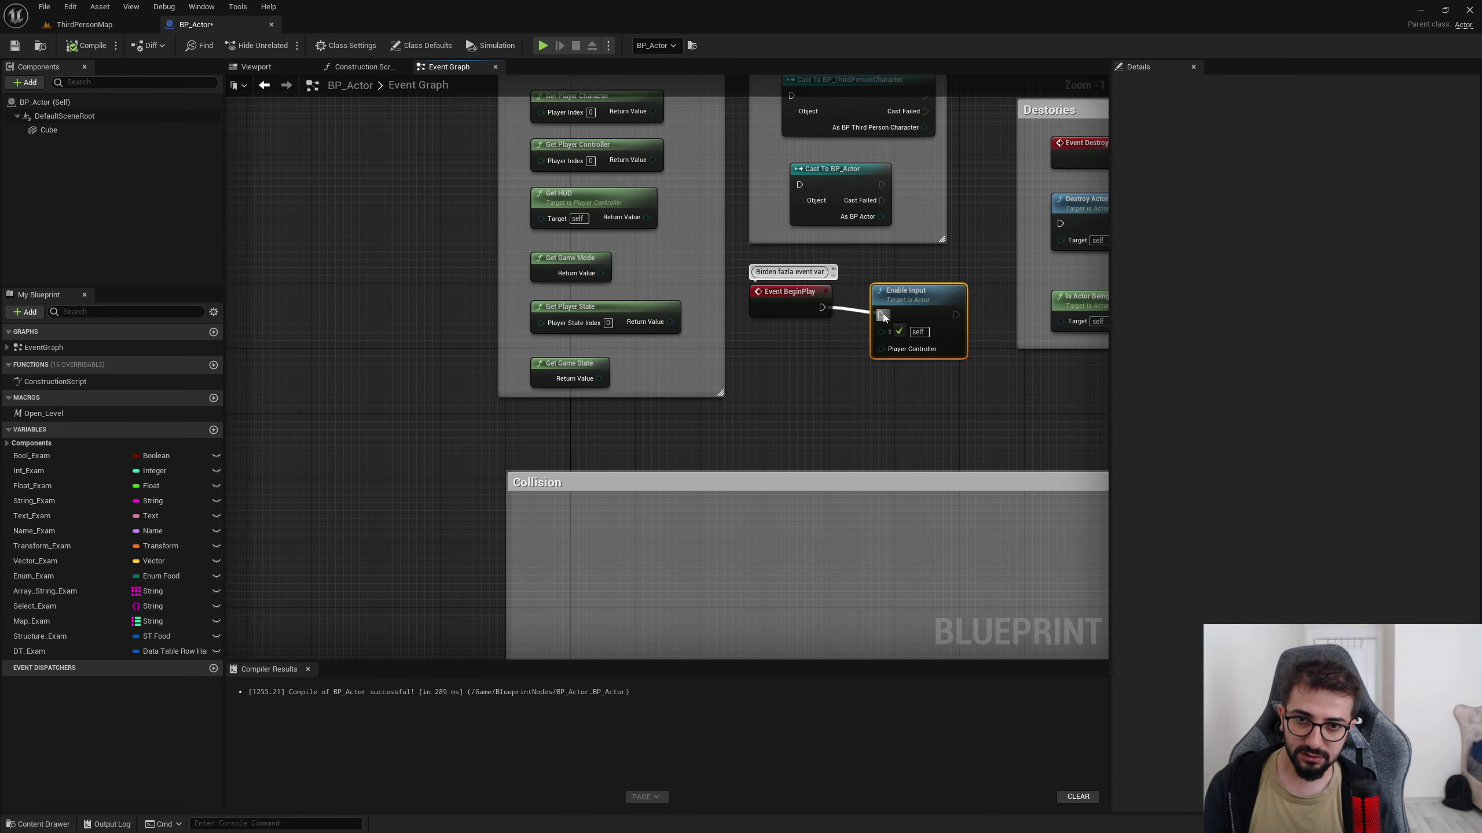
- Wire Event BeginPlay into Enable Input, fed by Get Player Controller, then playtest walking forward
{"action": "left_click_drag", "start_coordinate": [822, 308], "coordinate": [882, 316]}
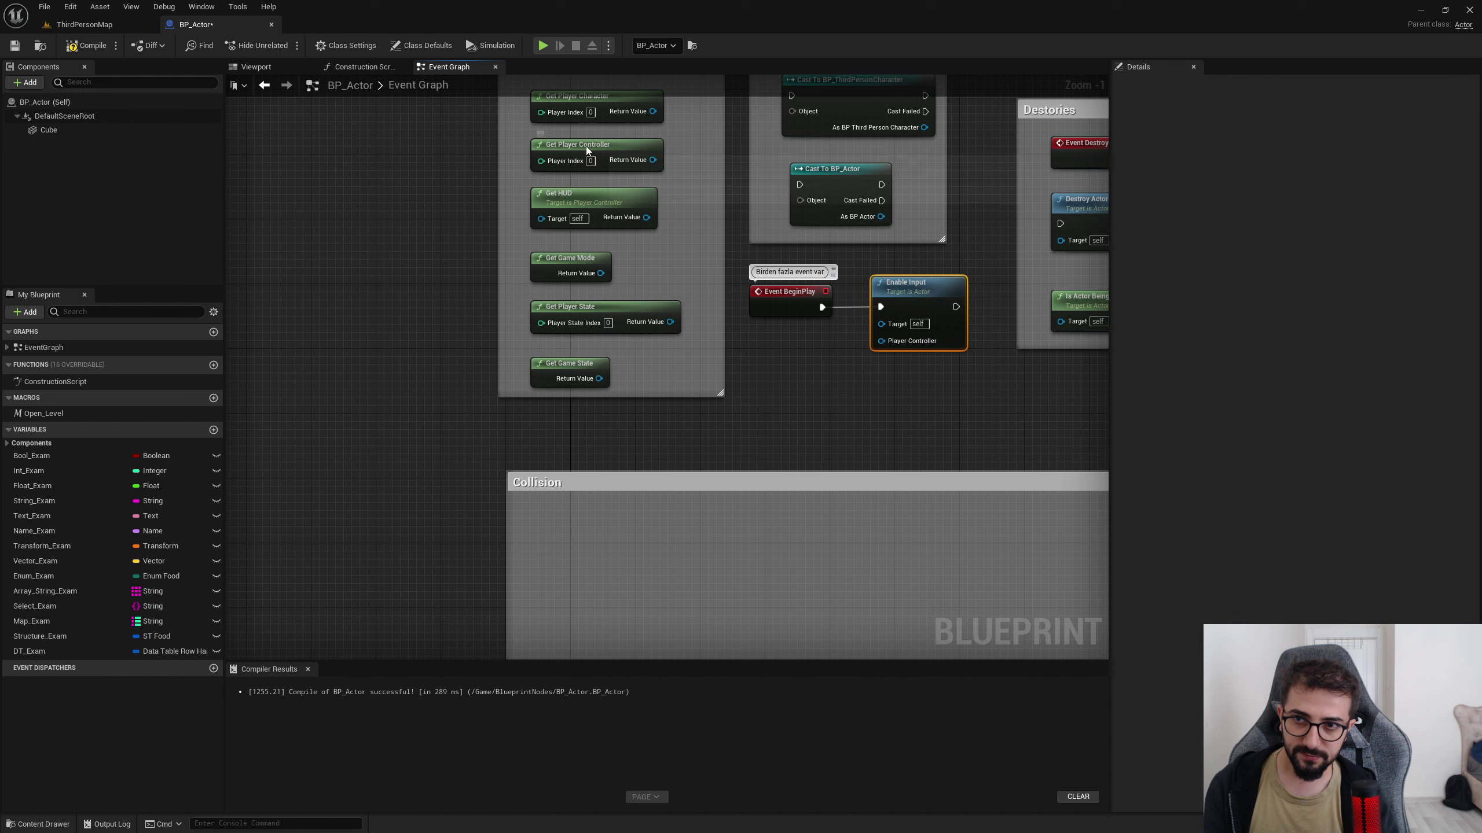
{"action": "mouse_move", "coordinate": [584, 146]}
{"action": "left_mouse_down"}
{"action": "mouse_move", "coordinate": [786, 340]}
{"action": "mouse_move", "coordinate": [882, 341]}
{"action": "left_mouse_up"}
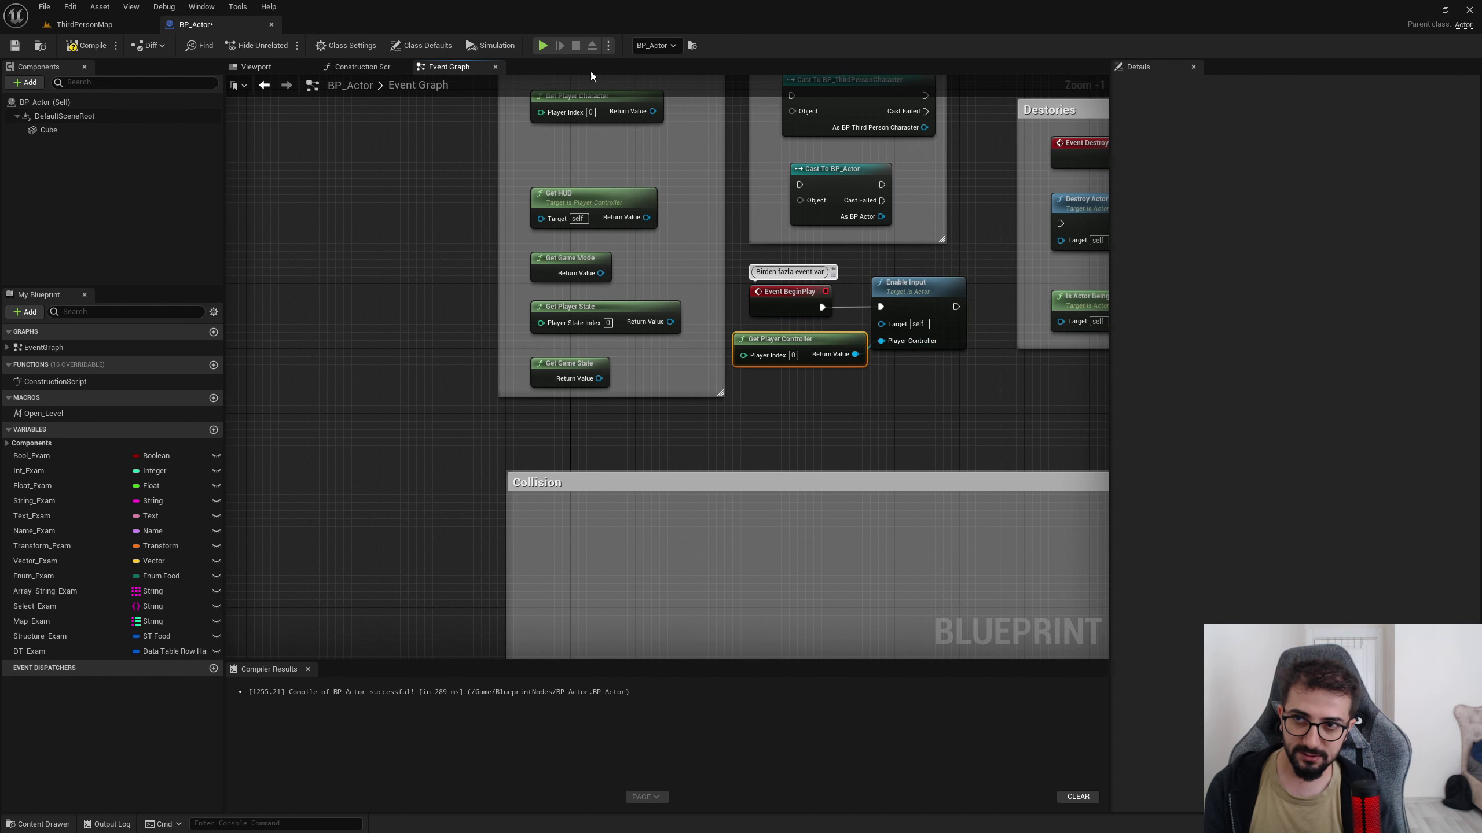
{"action": "key", "text": "alt+p"}
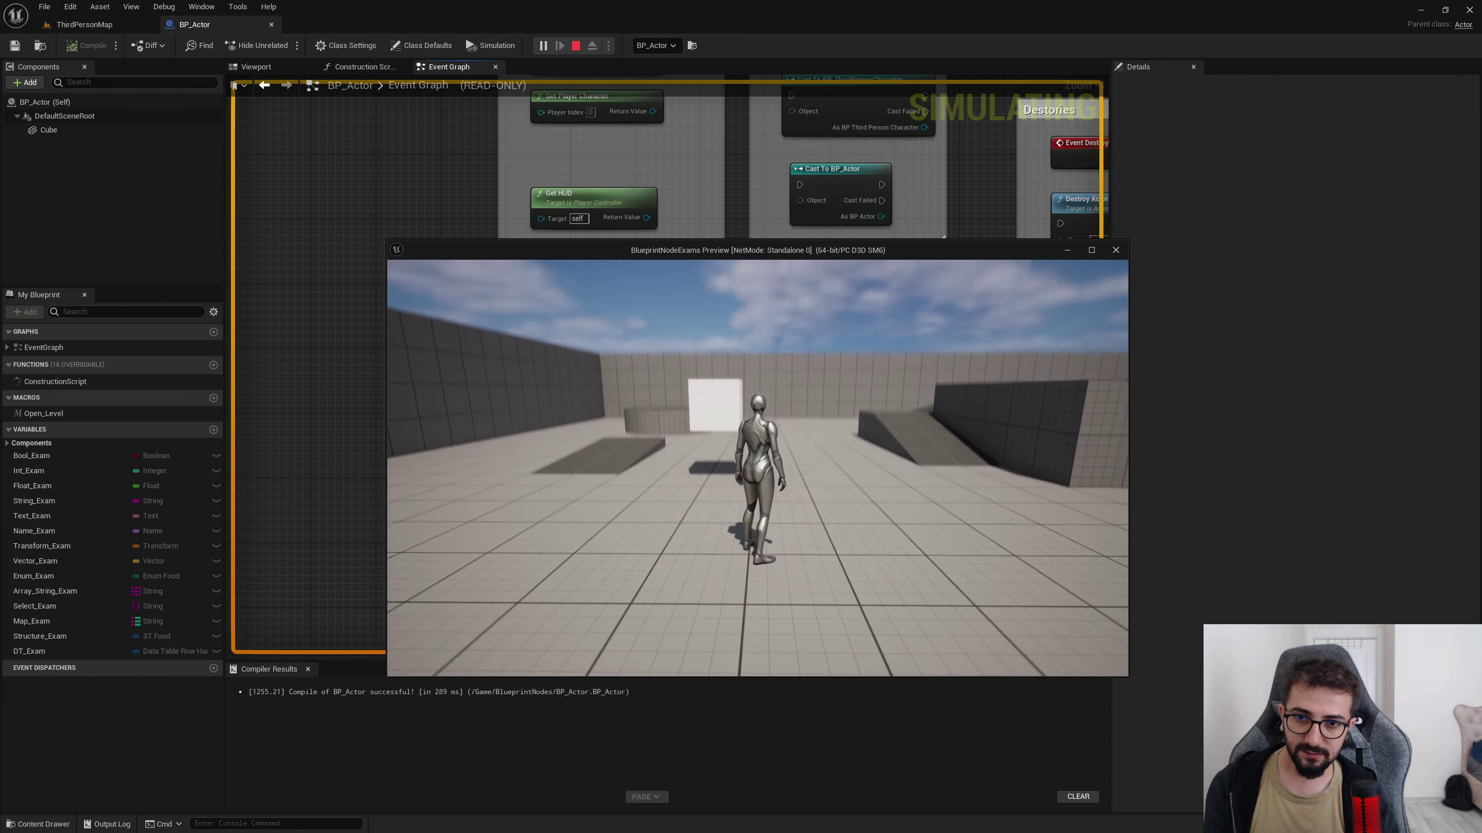
{"action": "key", "text": "w"}
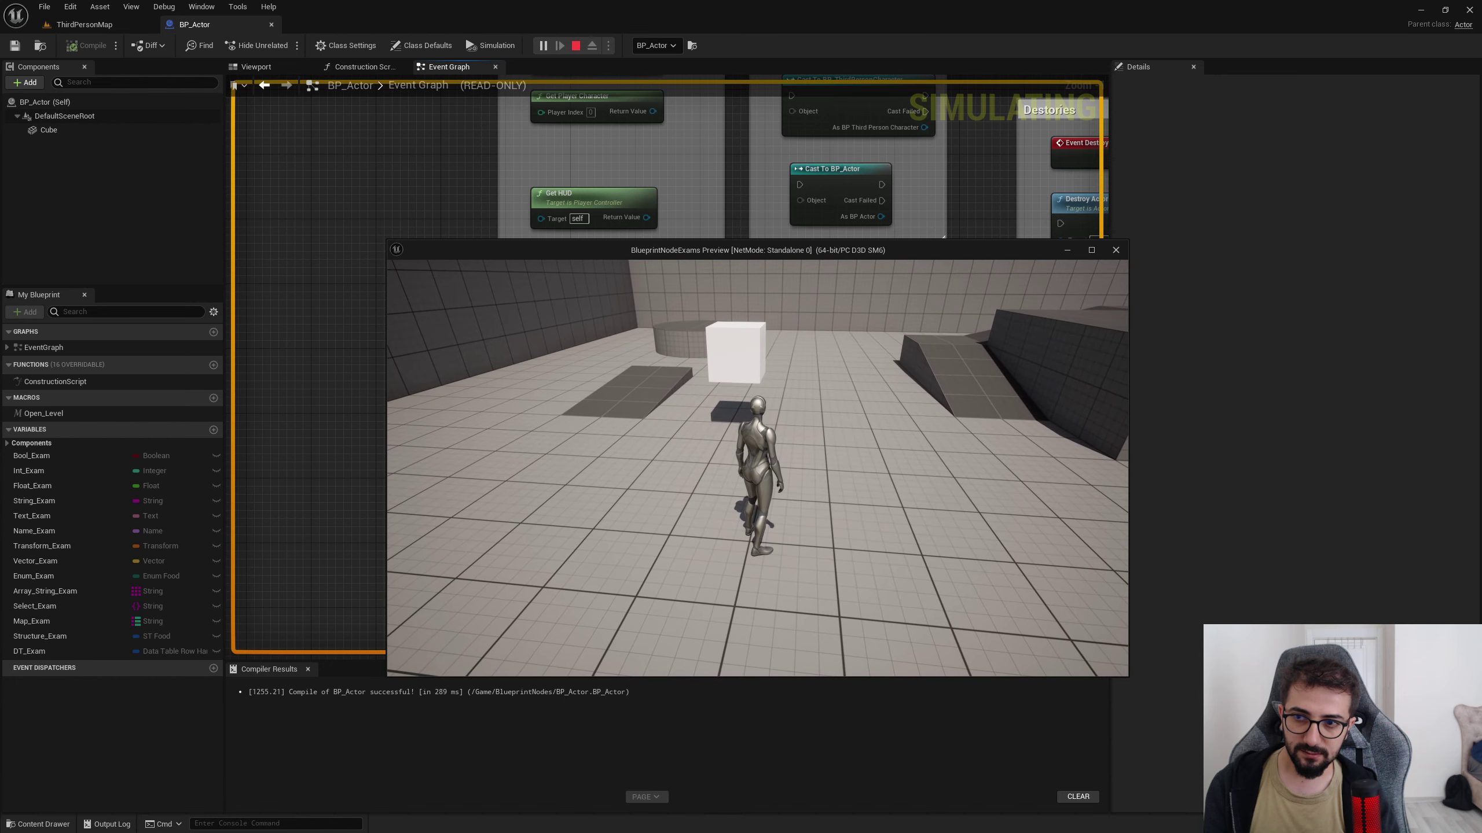
{"action": "key", "text": "Escape"}
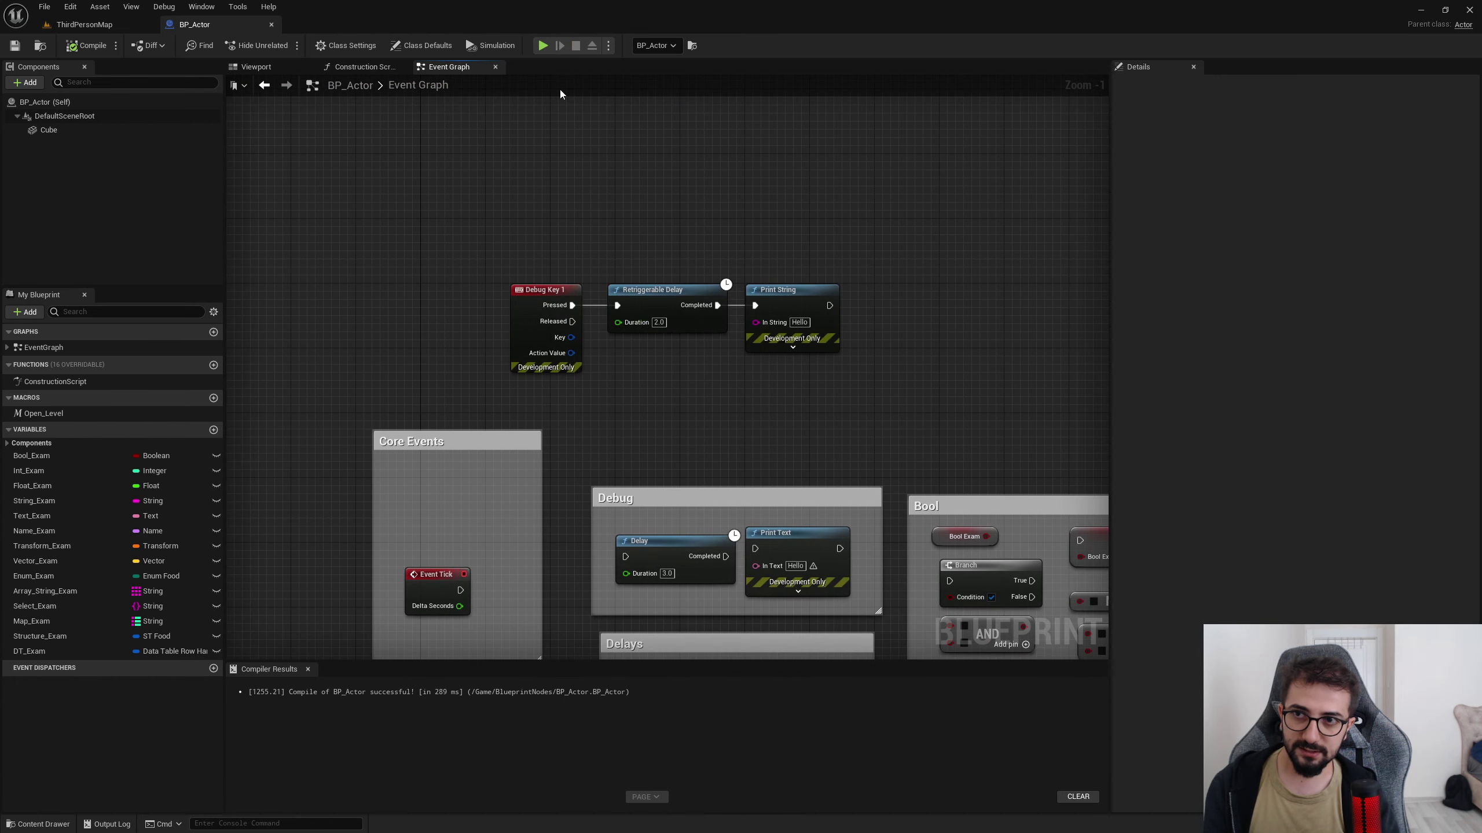
- Rerun the preview and press 1 twice to retrigger the Debug Key 1 delay
{"action": "left_click", "coordinate": [542, 46]}
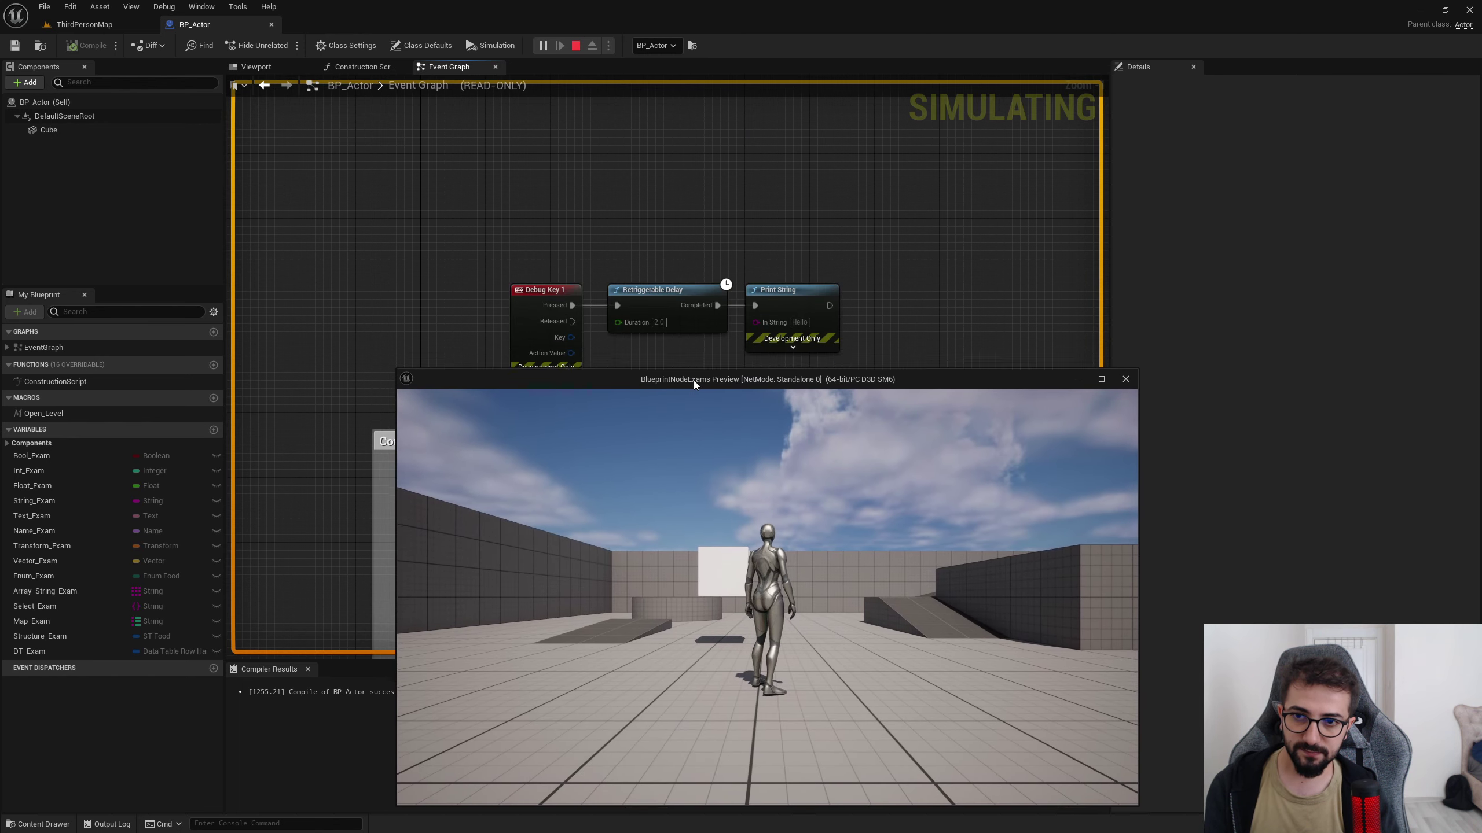
{"action": "left_click_drag", "start_coordinate": [693, 384], "coordinate": [693, 399]}
{"action": "key", "text": "1"}
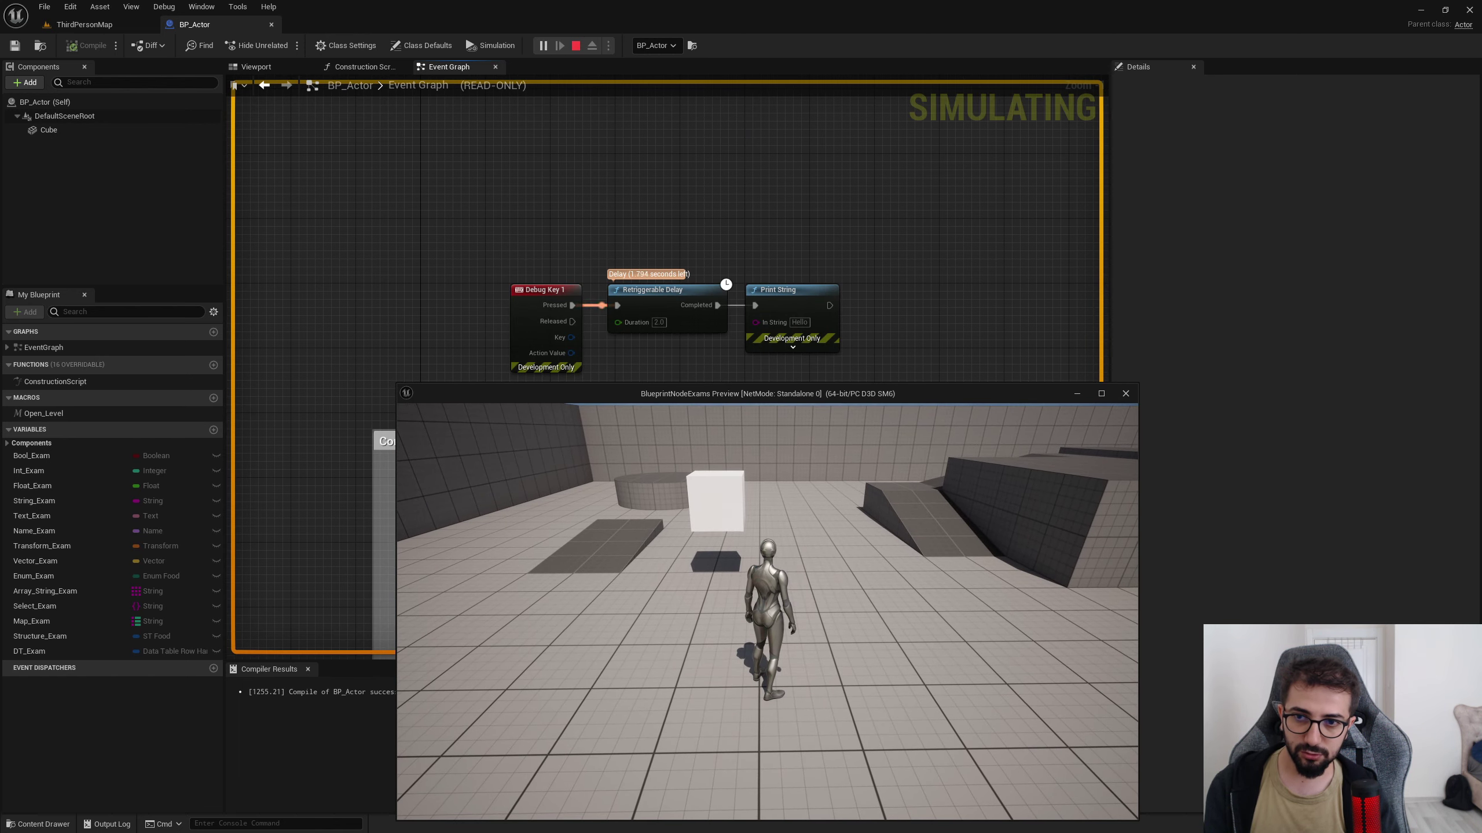
{"action": "key", "text": "1"}
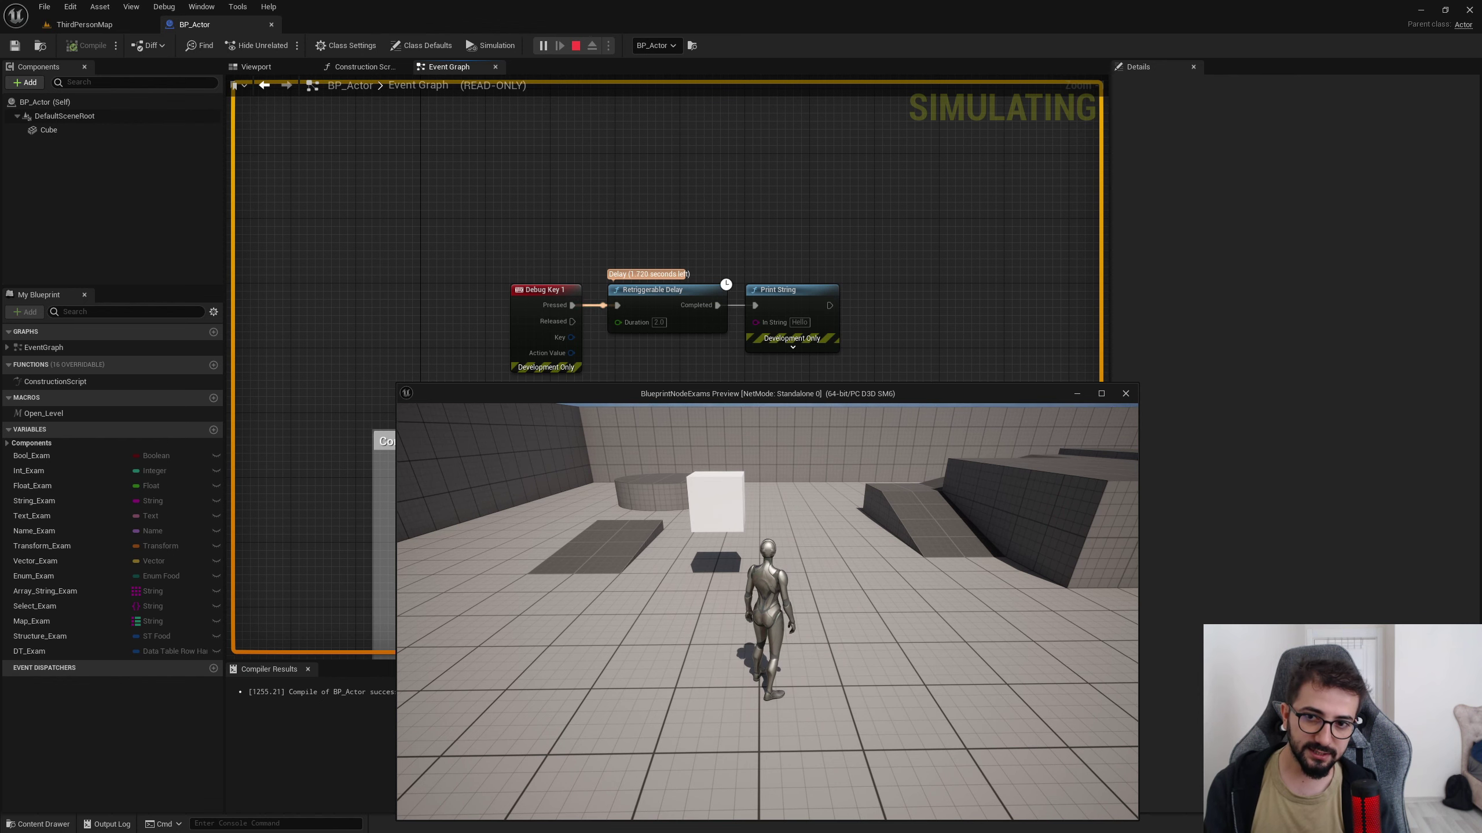
{"action": "key", "text": "Escape"}
{"action": "right_click_drag", "start_coordinate": [636, 314], "coordinate": [622, 154]}
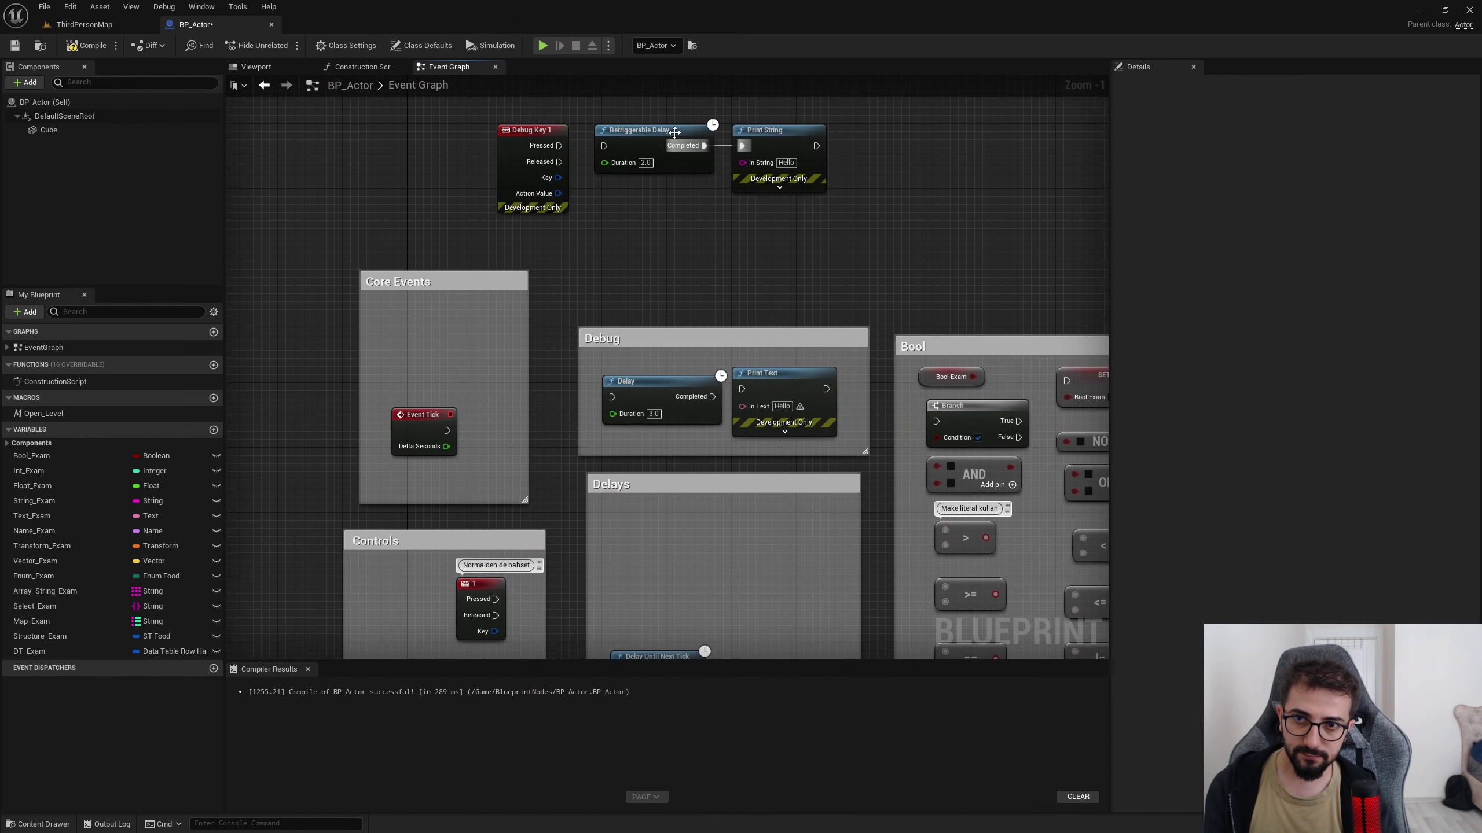
- Move Retriggerable Delay into the Delays group and bring the Delay node beside Debug Key 1
{"action": "left_click_drag", "start_coordinate": [674, 132], "coordinate": [660, 380]}
{"action": "right_click_drag", "start_coordinate": [755, 344], "coordinate": [731, 584]}
{"action": "mouse_move", "coordinate": [650, 414]}
{"action": "left_mouse_down"}
{"action": "mouse_move", "coordinate": [623, 159]}
{"action": "mouse_move", "coordinate": [710, 161]}
{"action": "left_mouse_up"}
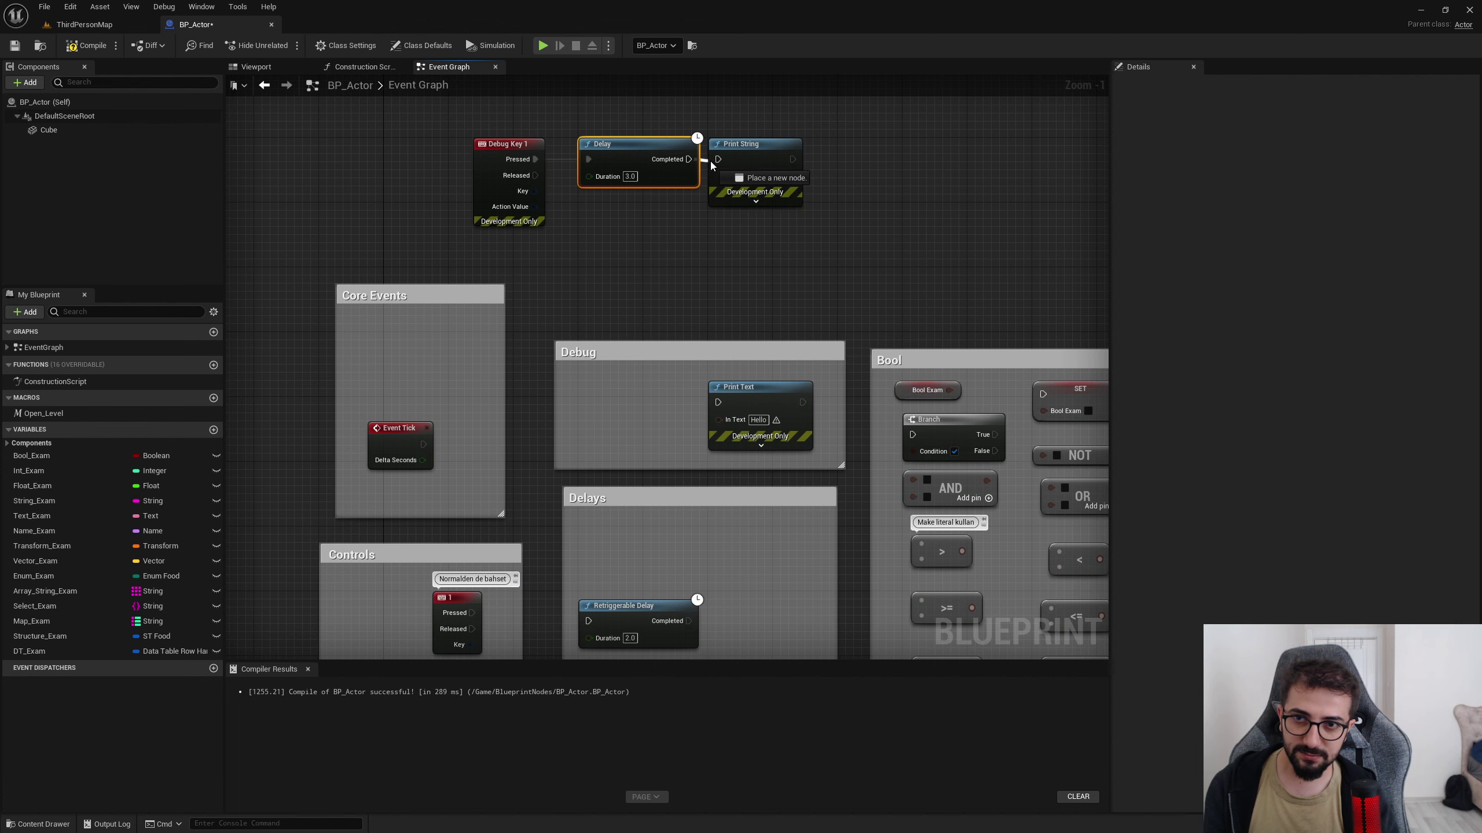
- Set the Delay duration to 2.0, save the blueprint, and test Debug Key 1 in play
{"action": "left_click", "coordinate": [630, 176]}
{"action": "type", "text": "2"}
{"action": "key", "text": "Return"}
{"action": "left_click", "coordinate": [688, 294]}
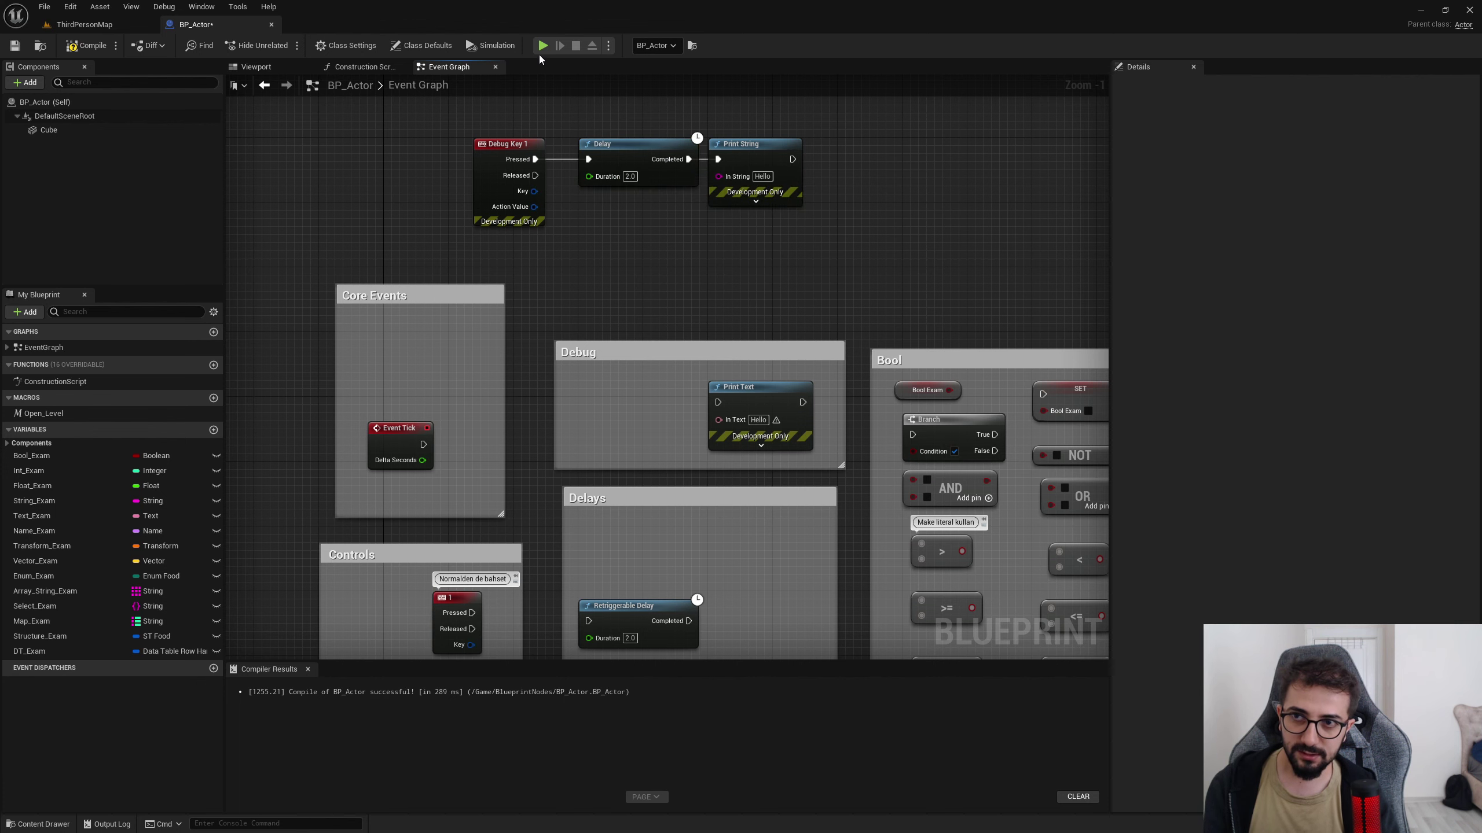
{"action": "key", "text": "ctrl+s"}
{"action": "key", "text": "alt+p"}
{"action": "key", "text": "1"}
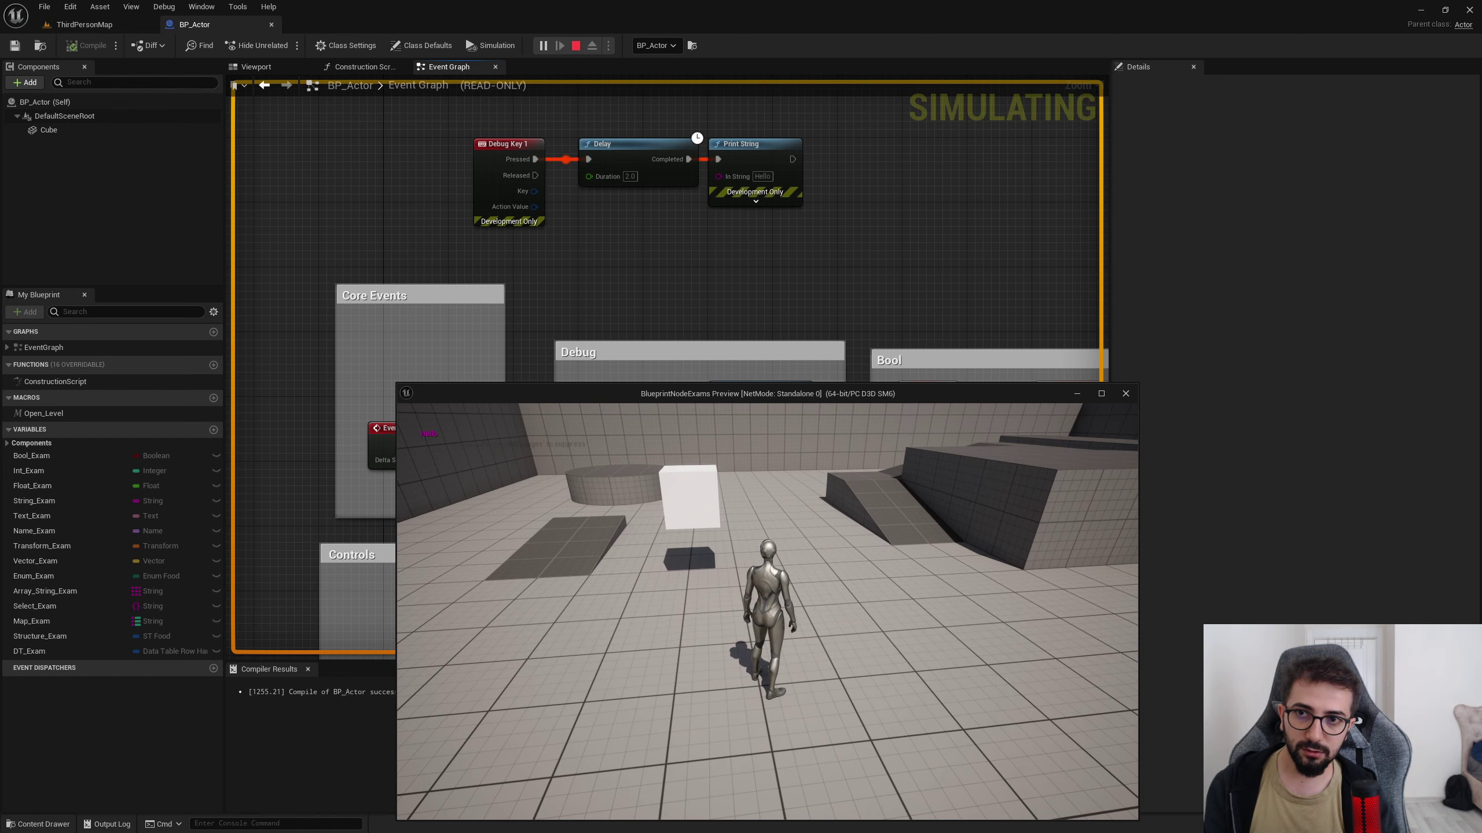
- Stop the preview and move the Delay node into the Delays group
{"action": "key", "text": "Escape"}
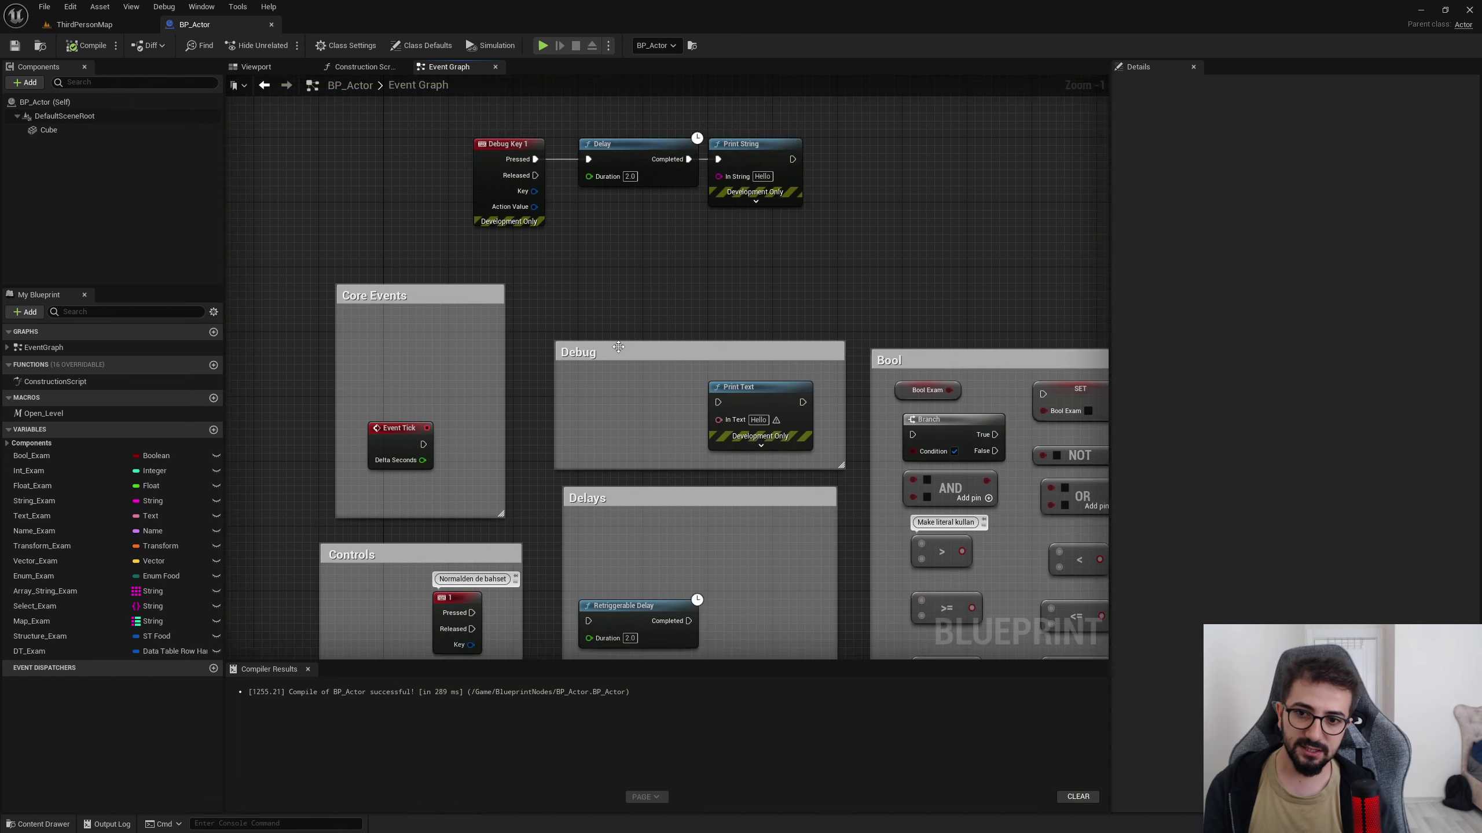
{"action": "right_click_drag", "start_coordinate": [670, 610], "coordinate": [604, 465]}
{"action": "left_click", "coordinate": [584, 480]}
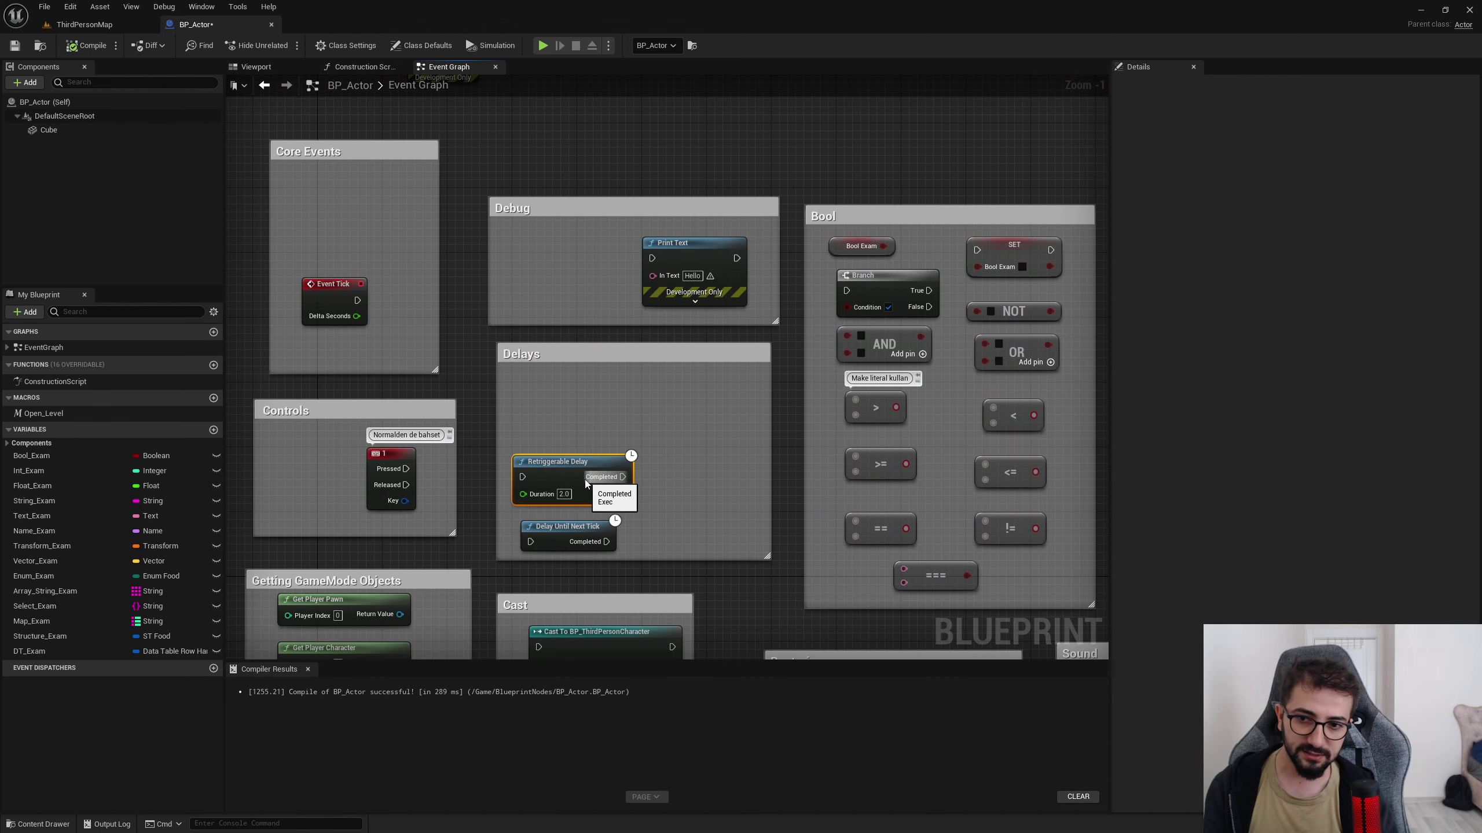
{"action": "right_click_drag", "start_coordinate": [739, 507], "coordinate": [756, 656]}
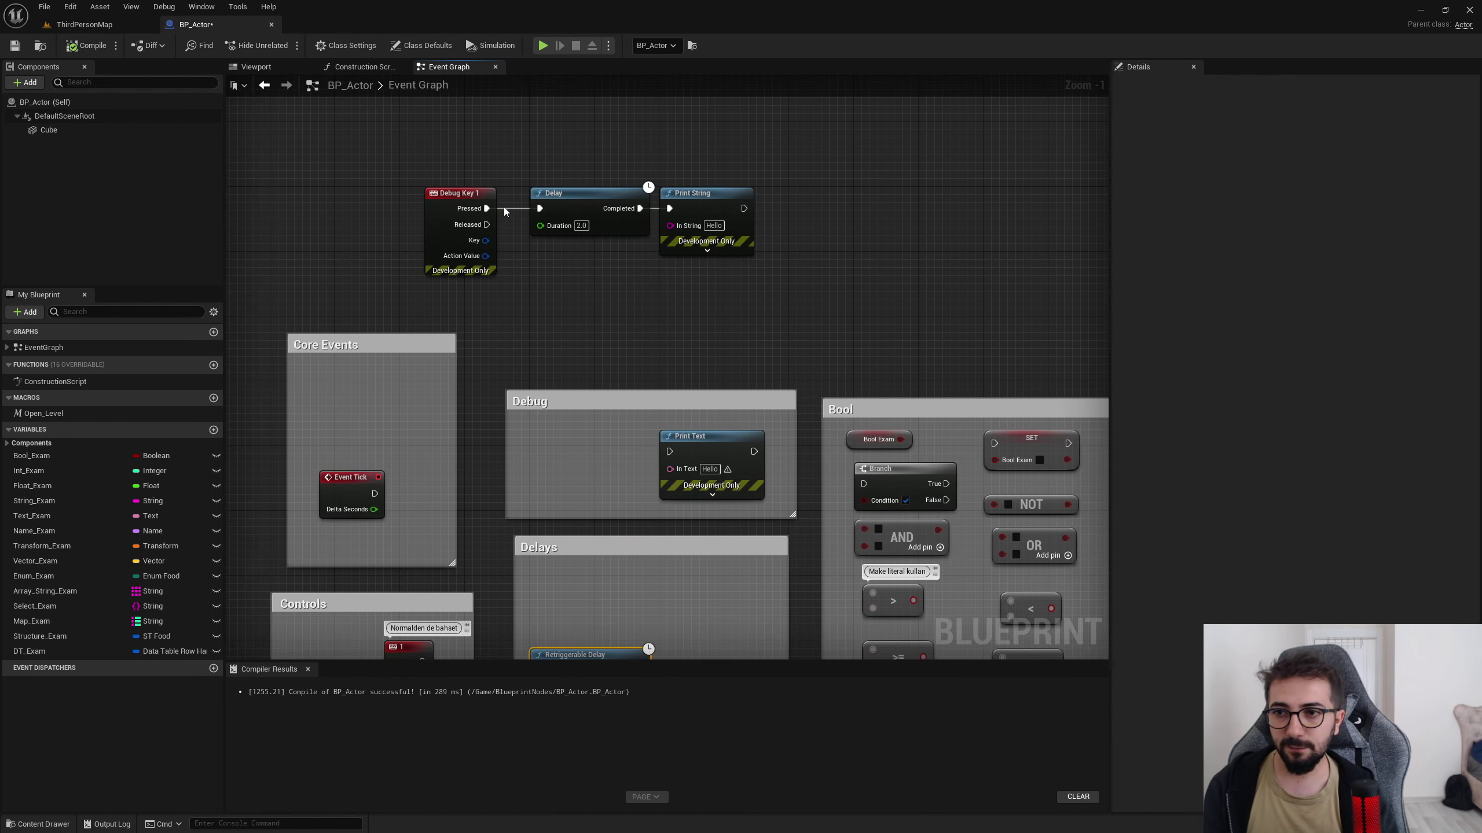
{"action": "left_click", "coordinate": [640, 209], "text": "alt"}
{"action": "left_click_drag", "start_coordinate": [581, 207], "coordinate": [589, 586]}
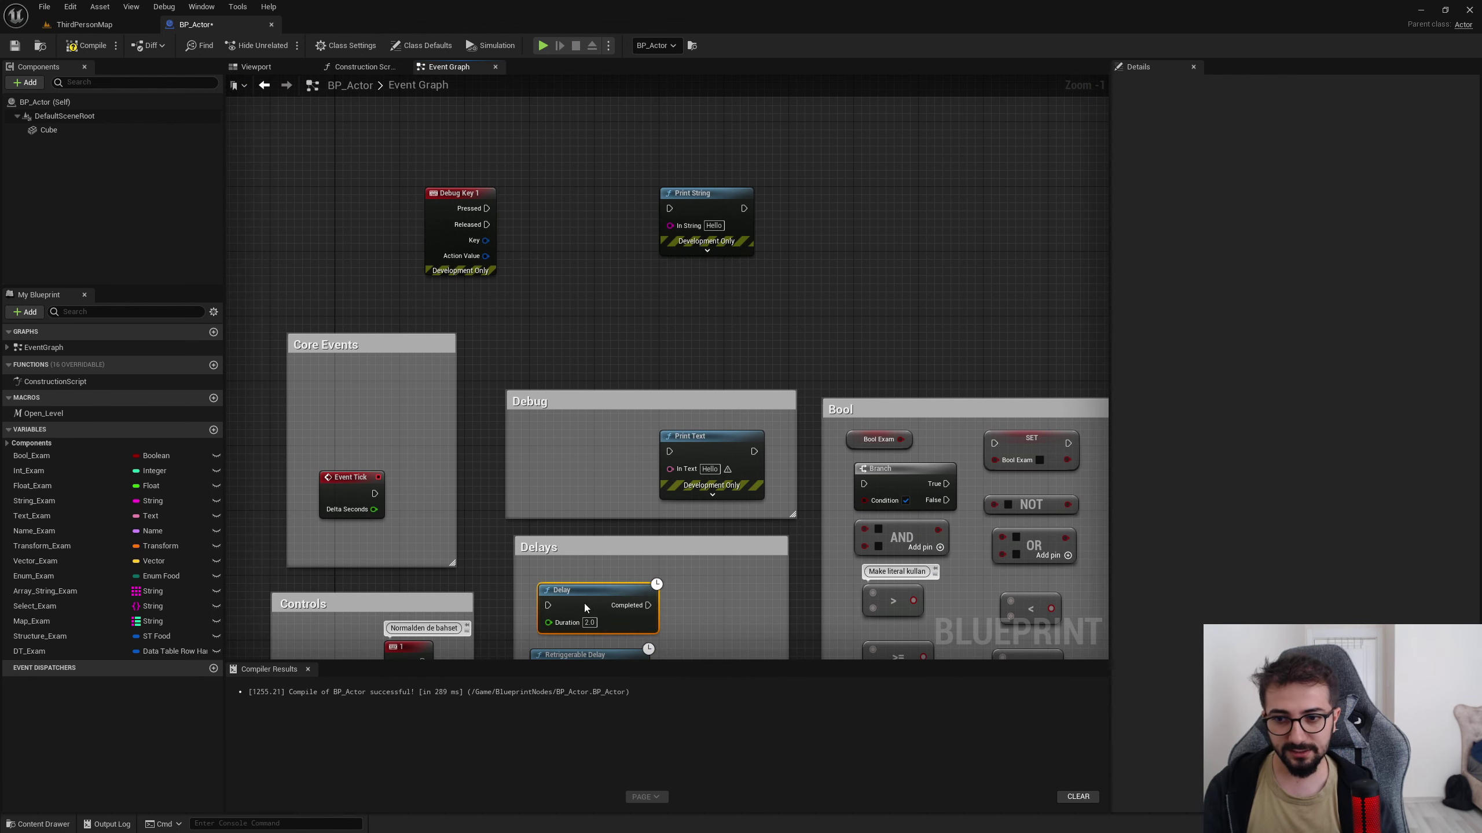
- Move Print String into the Debug group and Debug Key 1 into the Controls group
{"action": "left_click_drag", "start_coordinate": [700, 193], "coordinate": [571, 436]}
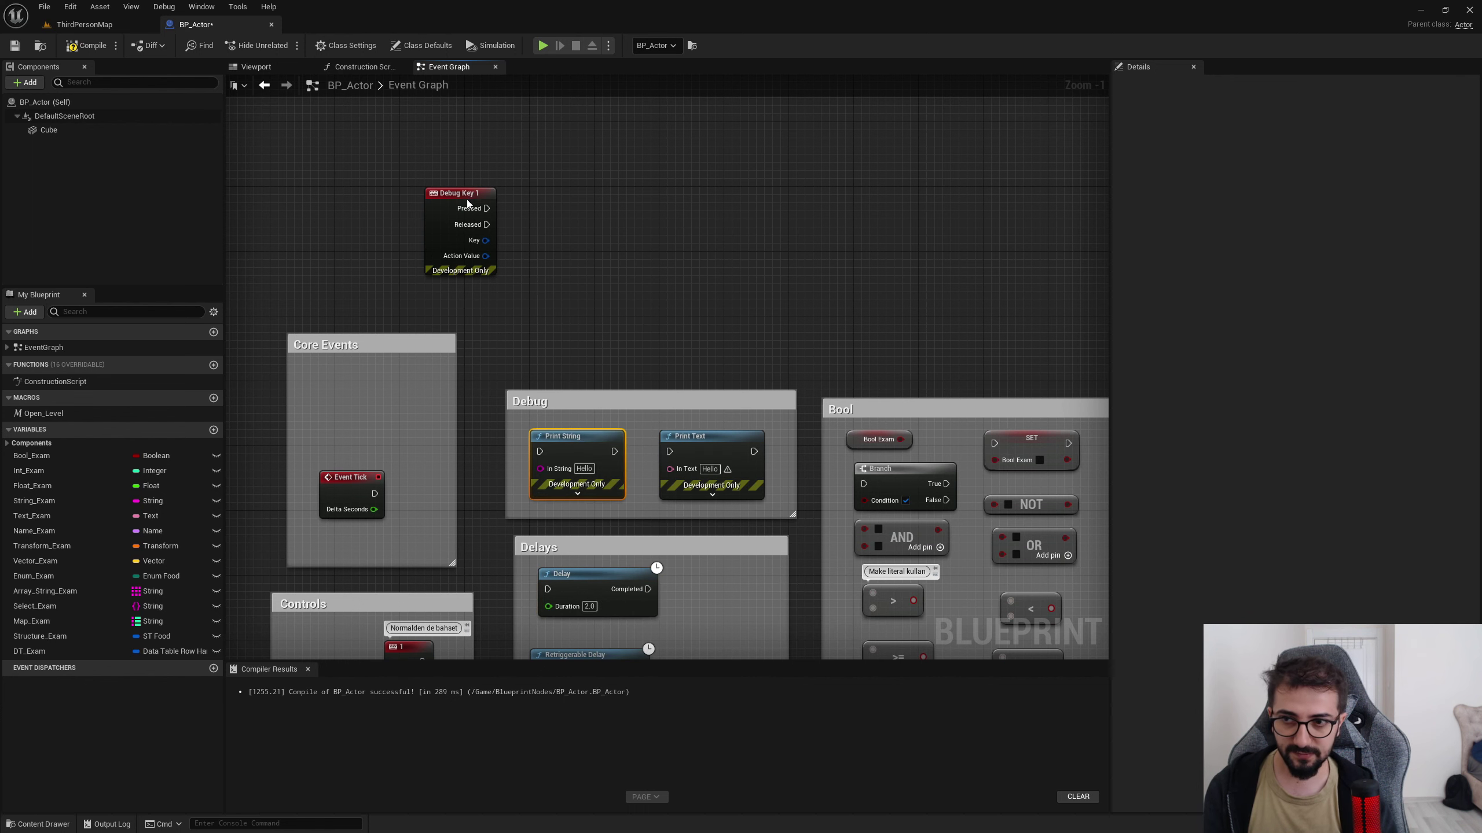
{"action": "left_click_drag", "start_coordinate": [468, 197], "coordinate": [345, 366]}
{"action": "left_click_drag", "start_coordinate": [328, 627], "coordinate": [337, 447]}
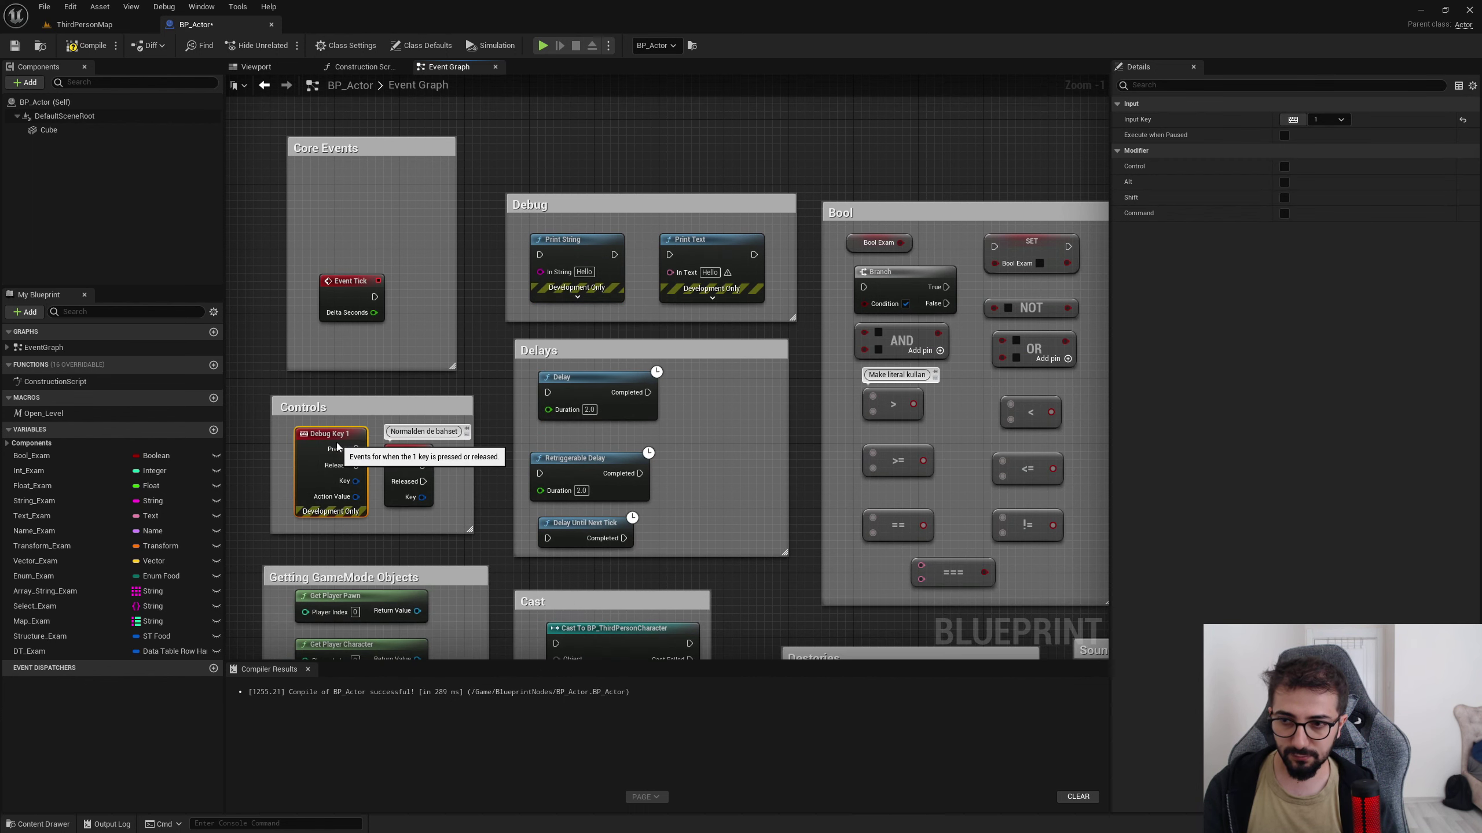
{"action": "mouse_move", "coordinate": [408, 459]}
{"action": "right_mouse_down"}
{"action": "mouse_move", "coordinate": [500, 660]}
{"action": "mouse_move", "coordinate": [592, 92]}
{"action": "right_mouse_up"}
- Jump to Event BeginPlay via 'even be' search and move Enable Input into the Disable Input group
{"action": "right_click", "coordinate": [441, 144]}
{"action": "type", "text": "even be"}
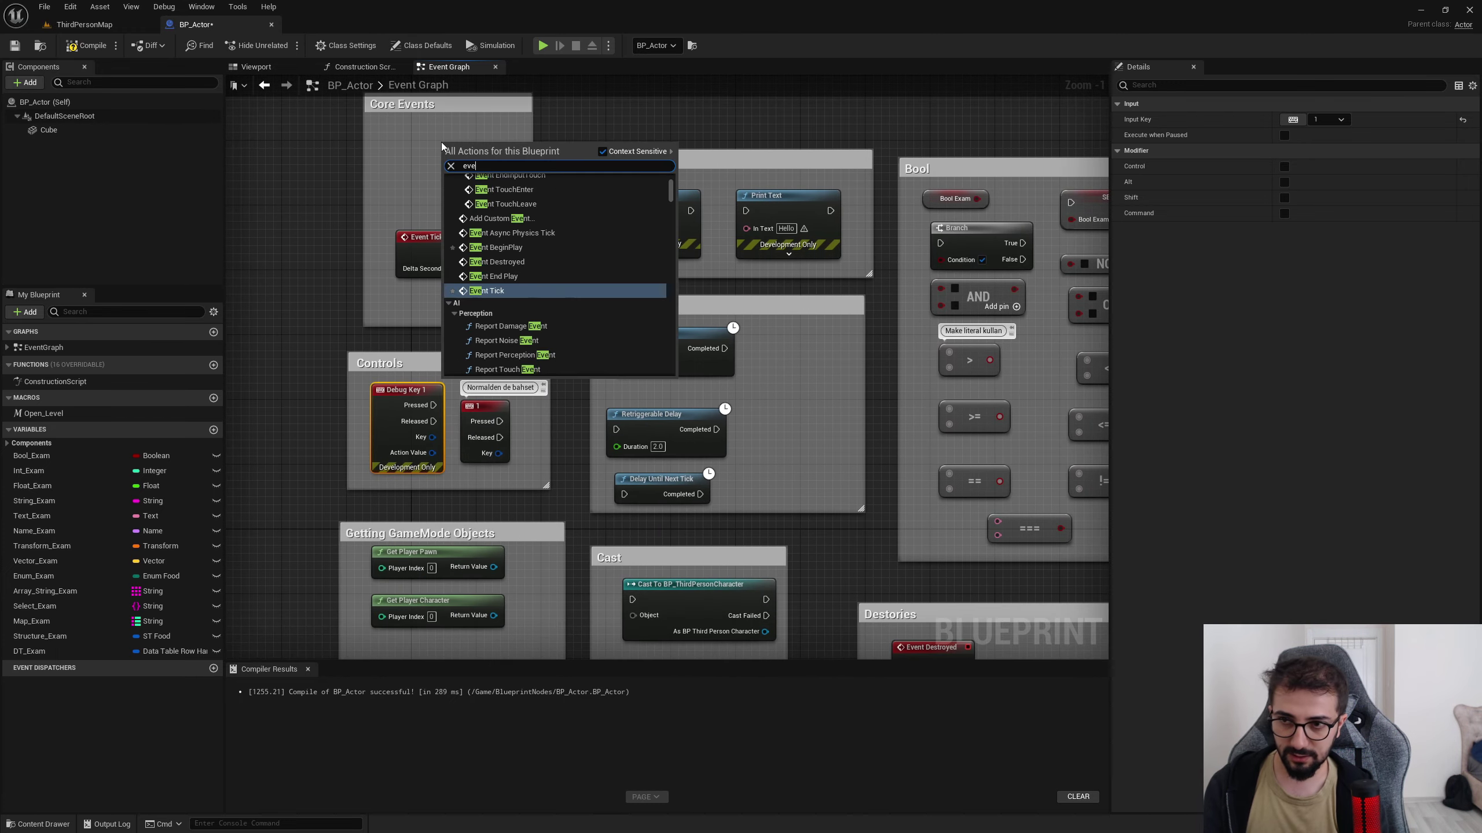
{"action": "key", "text": "Return"}
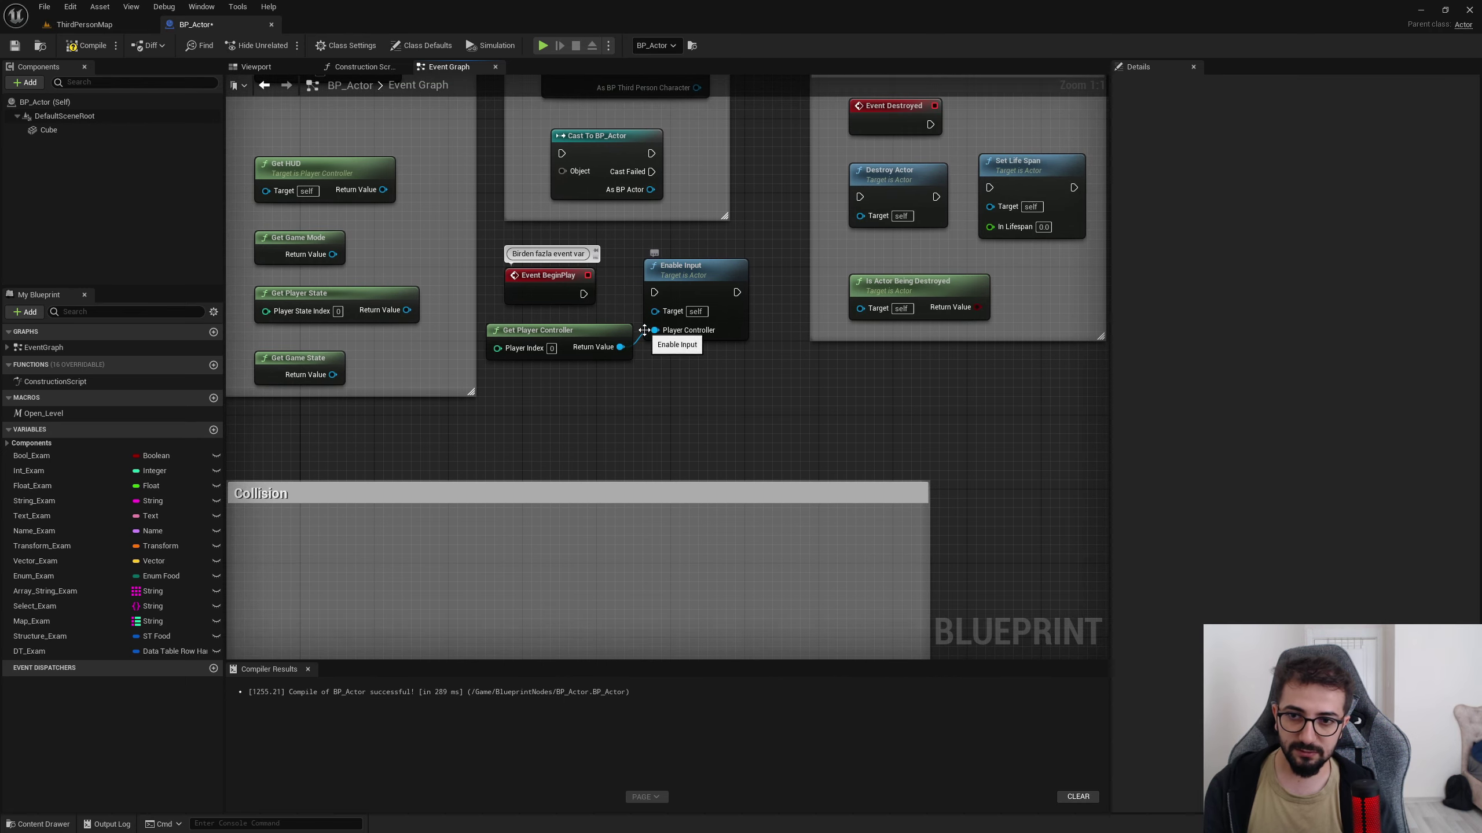
{"action": "scroll", "coordinate": [642, 342], "scroll_direction": "down", "scroll_amount": 2}
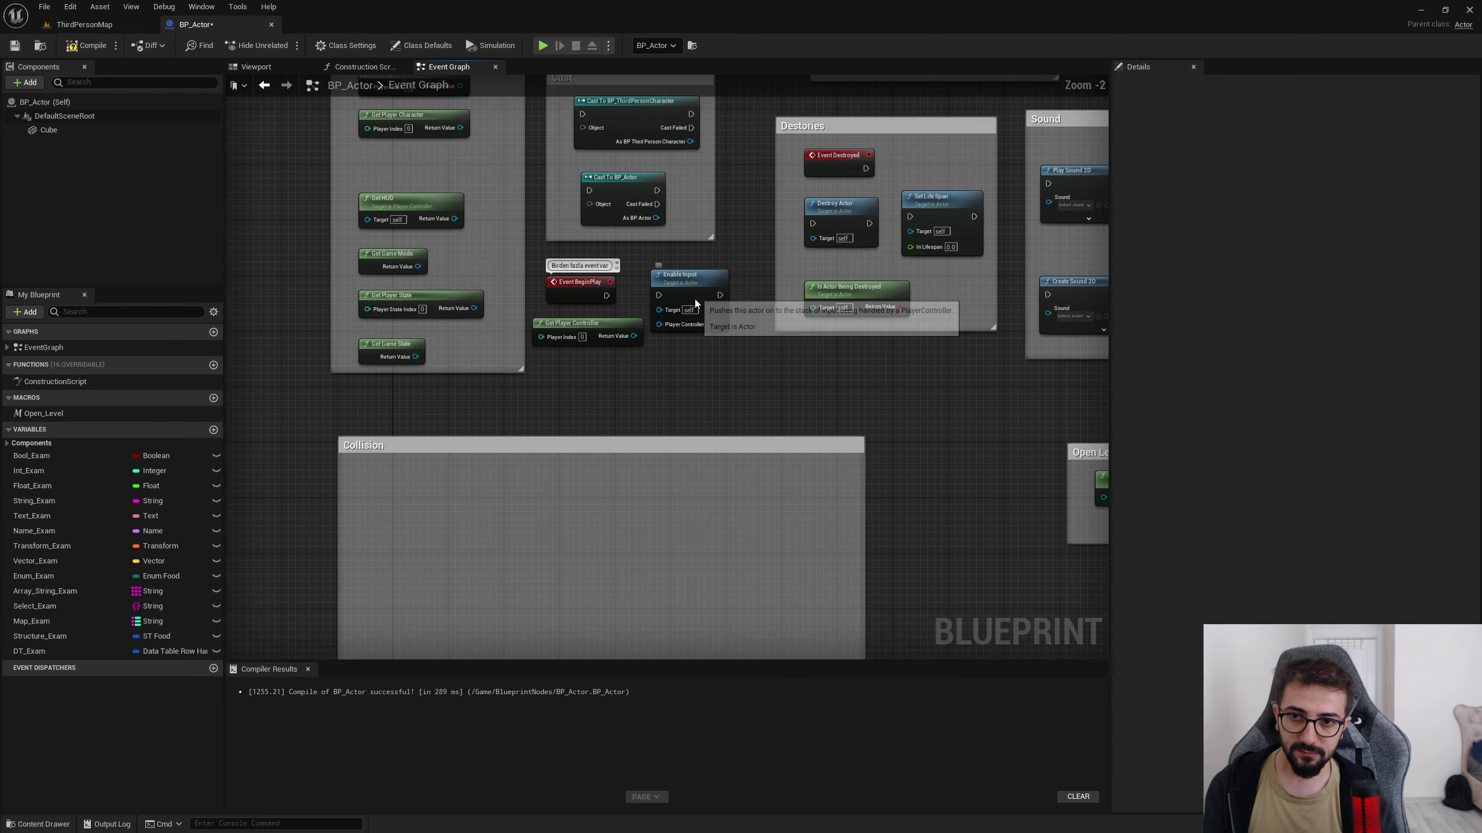
{"action": "mouse_move", "coordinate": [695, 298]}
{"action": "left_mouse_down"}
{"action": "mouse_move", "coordinate": [768, 206]}
{"action": "mouse_move", "coordinate": [701, 346]}
{"action": "left_mouse_up"}
{"action": "mouse_move", "coordinate": [701, 346]}
{"action": "right_mouse_down"}
{"action": "mouse_move", "coordinate": [680, 349]}
{"action": "mouse_move", "coordinate": [687, 110]}
{"action": "mouse_move", "coordinate": [669, 33]}
{"action": "right_mouse_up"}
- Move Get Player Controller into the Getting GameMode Objects group
{"action": "left_click_drag", "start_coordinate": [765, 509], "coordinate": [692, 398]}
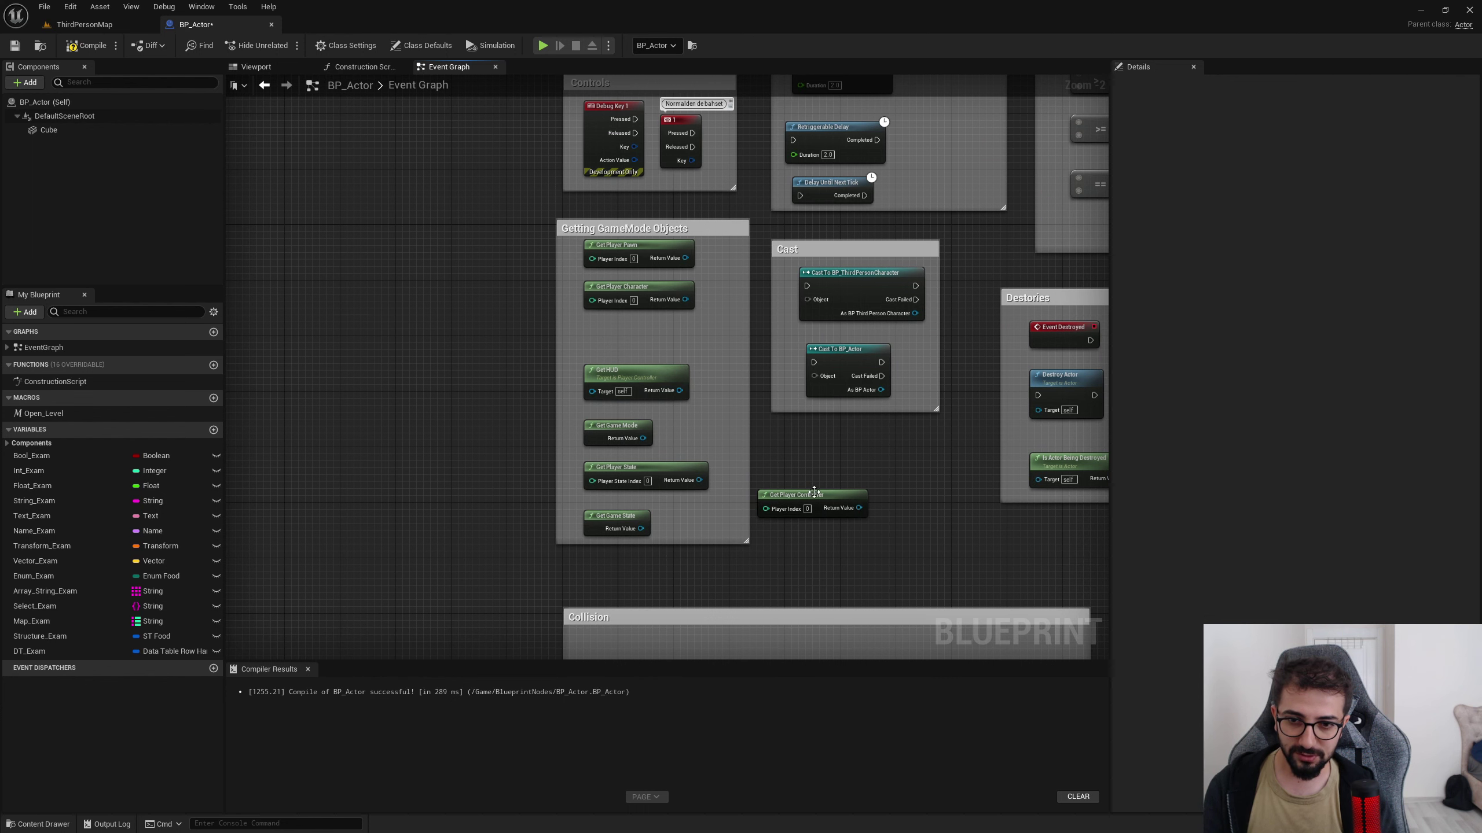
{"action": "left_click_drag", "start_coordinate": [814, 492], "coordinate": [645, 333]}
{"action": "right_click_drag", "start_coordinate": [454, 203], "coordinate": [695, 437]}
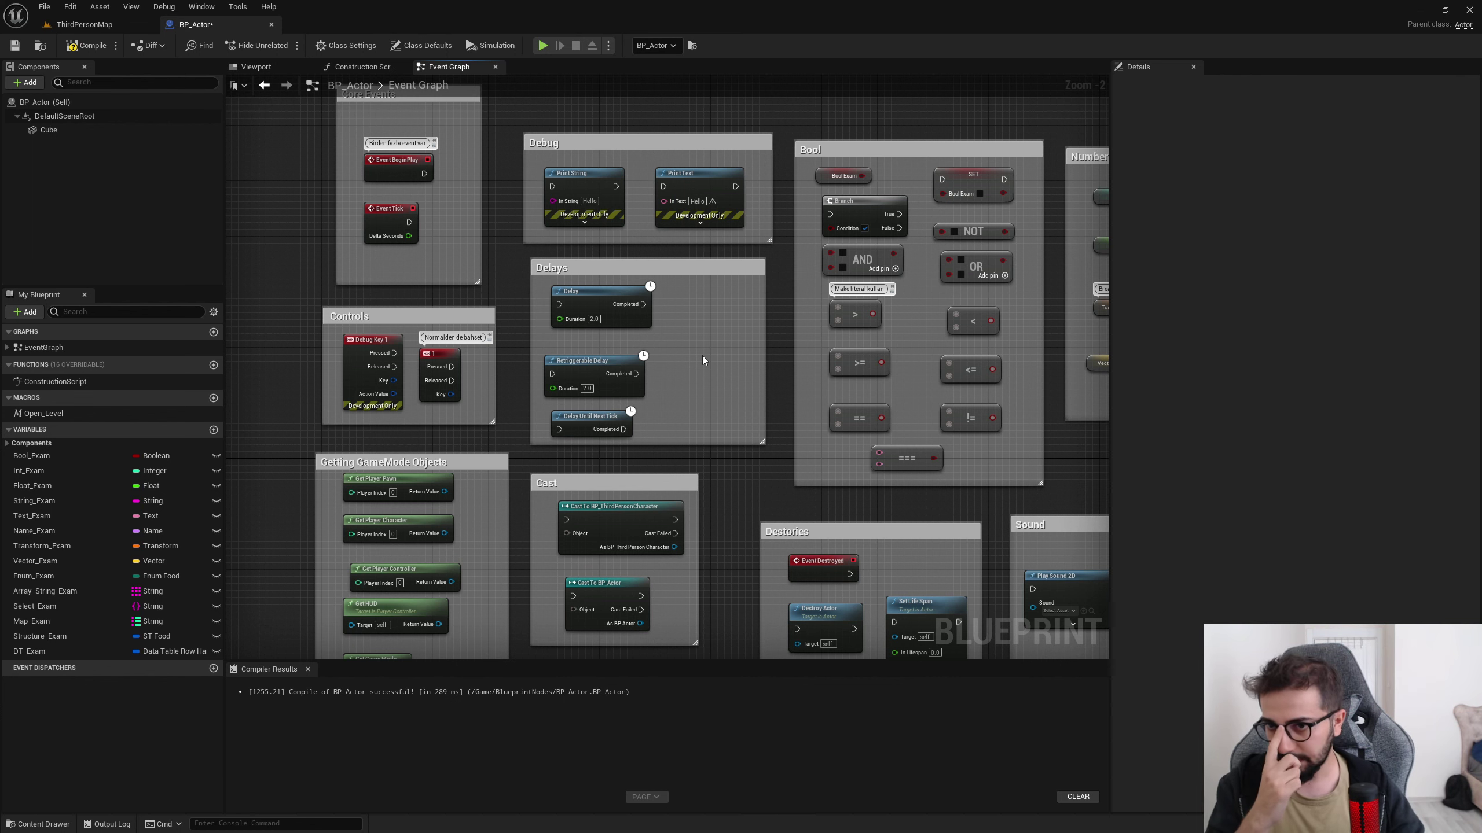
{"action": "scroll", "coordinate": [531, 287], "scroll_direction": "up", "scroll_amount": 2}
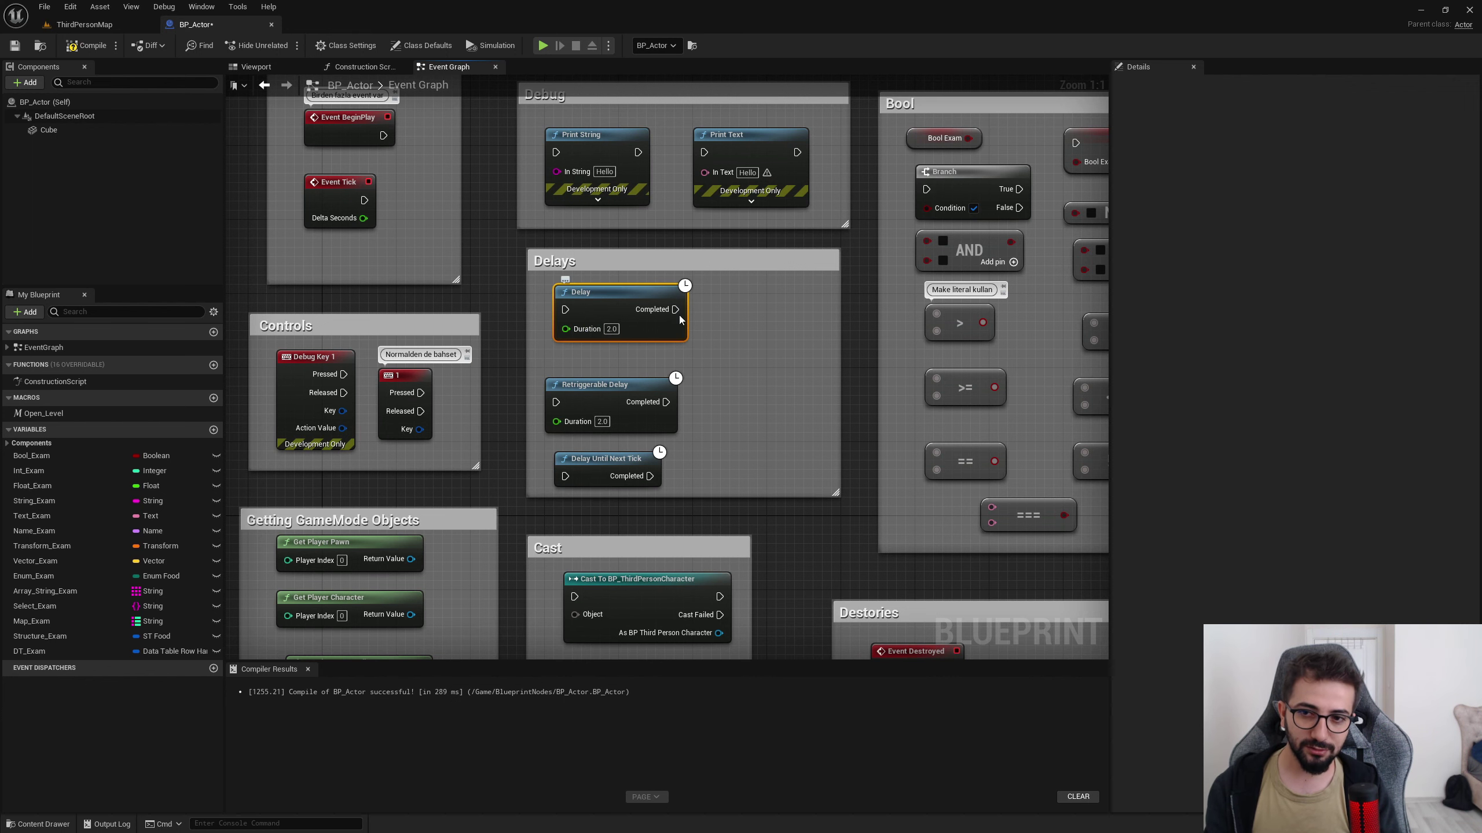
{"action": "left_click_drag", "start_coordinate": [675, 310], "coordinate": [760, 331]}
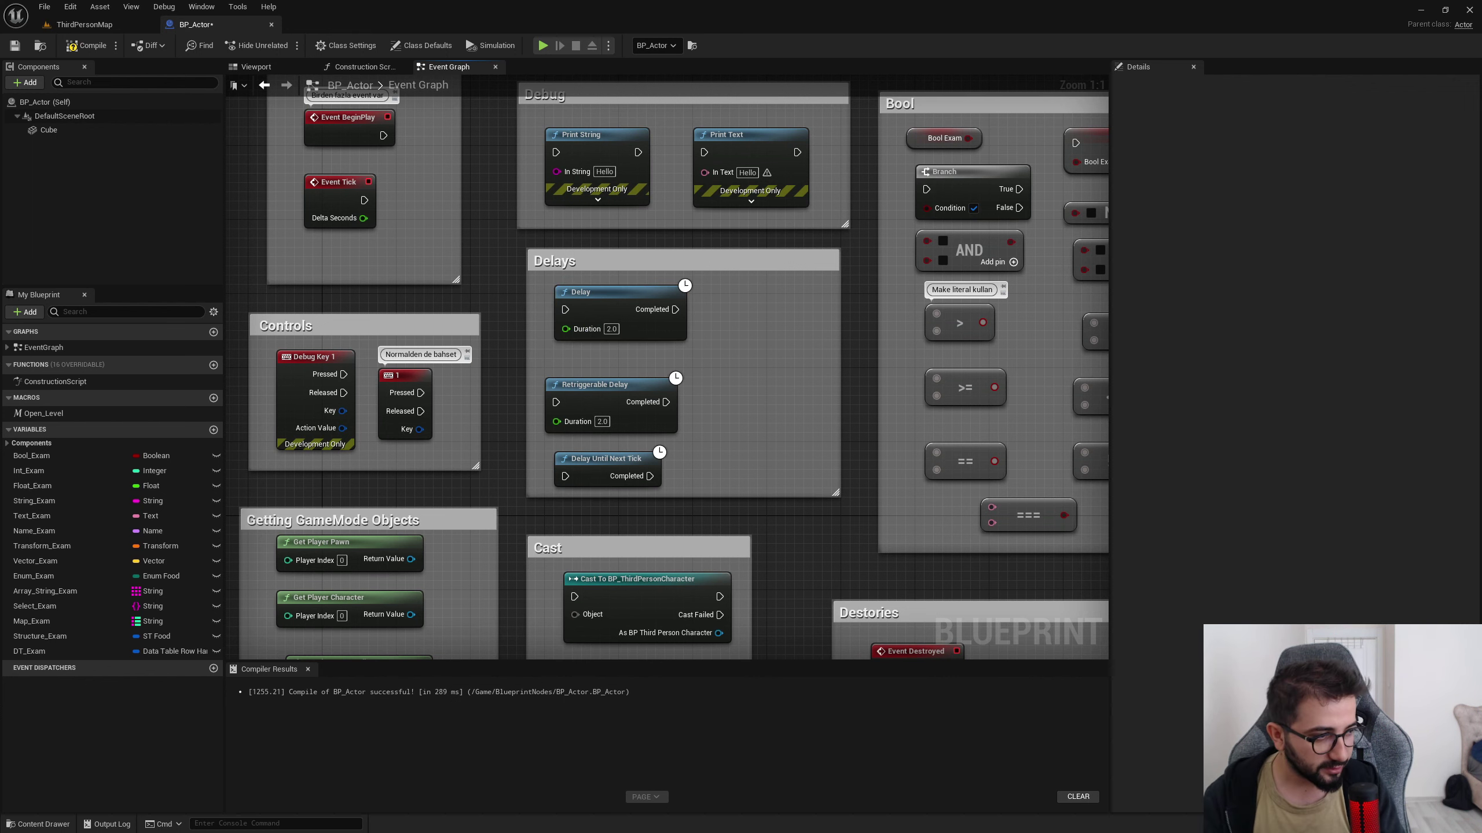